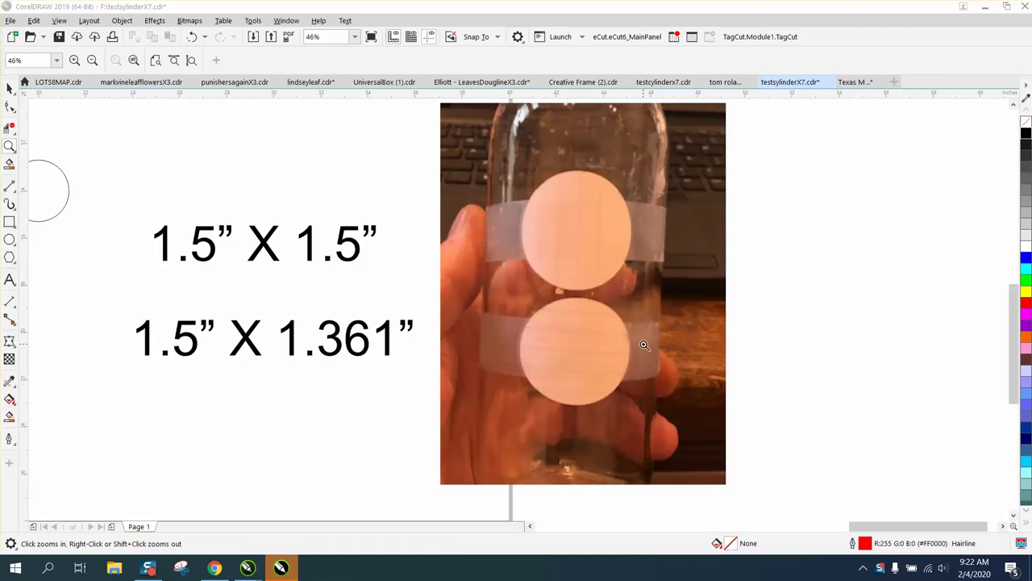
Step: Zoom around the page to inspect the left bottle photo and the tape-measure photo
right_click(564, 348)
right_click(565, 348)
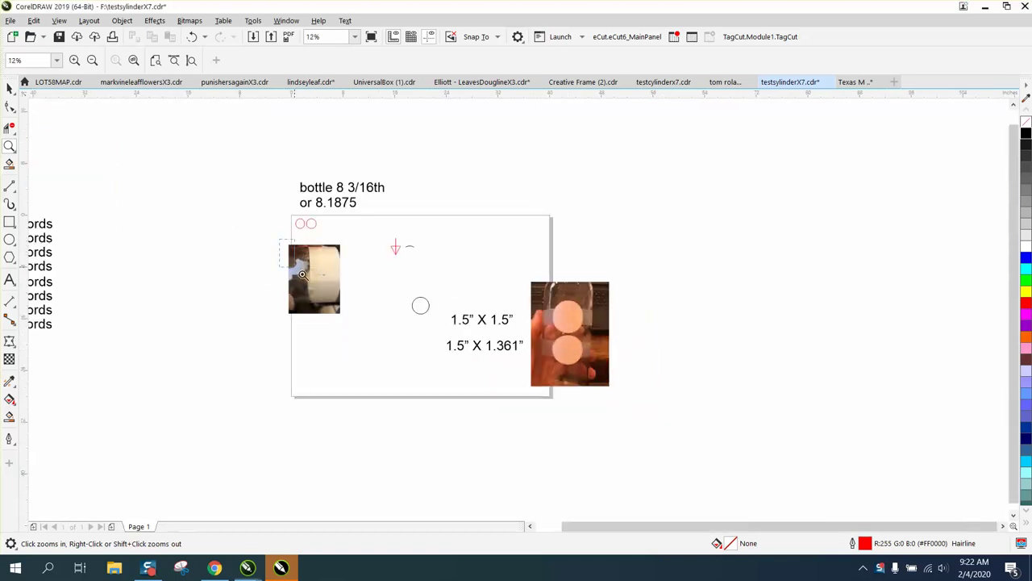
drag(290, 246, 391, 330)
right_click(411, 319)
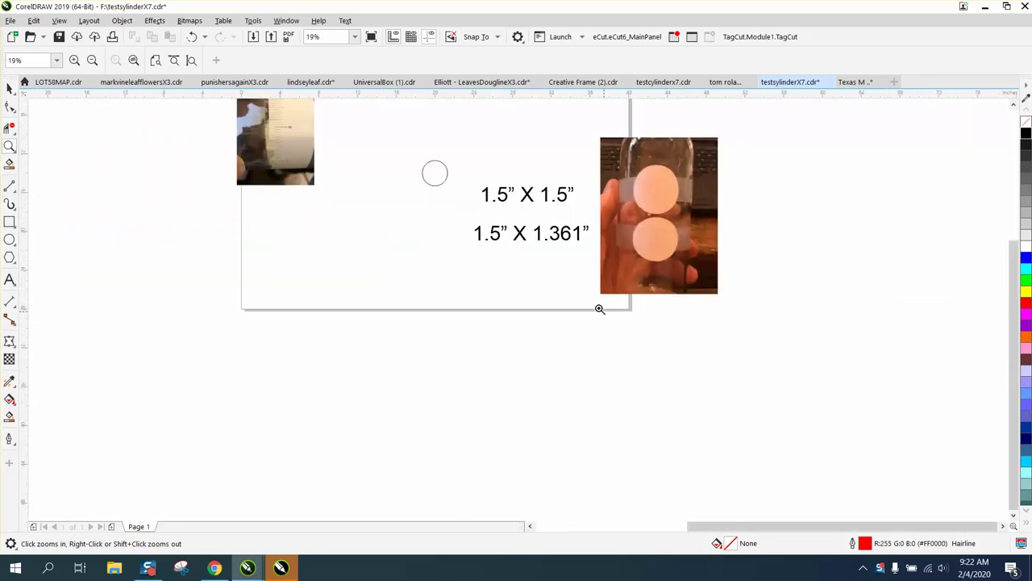
right_click(533, 310)
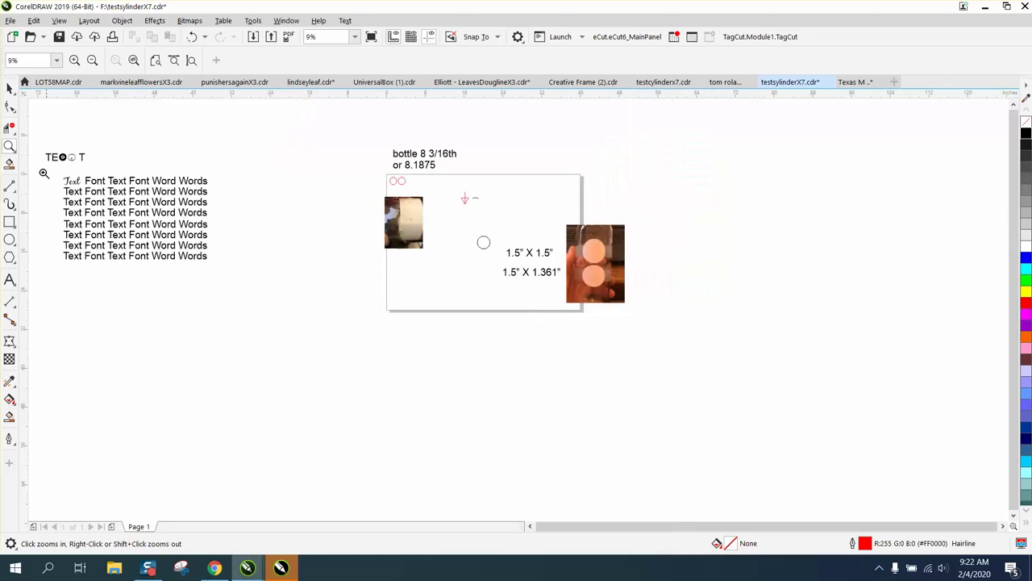
drag(371, 186, 481, 263)
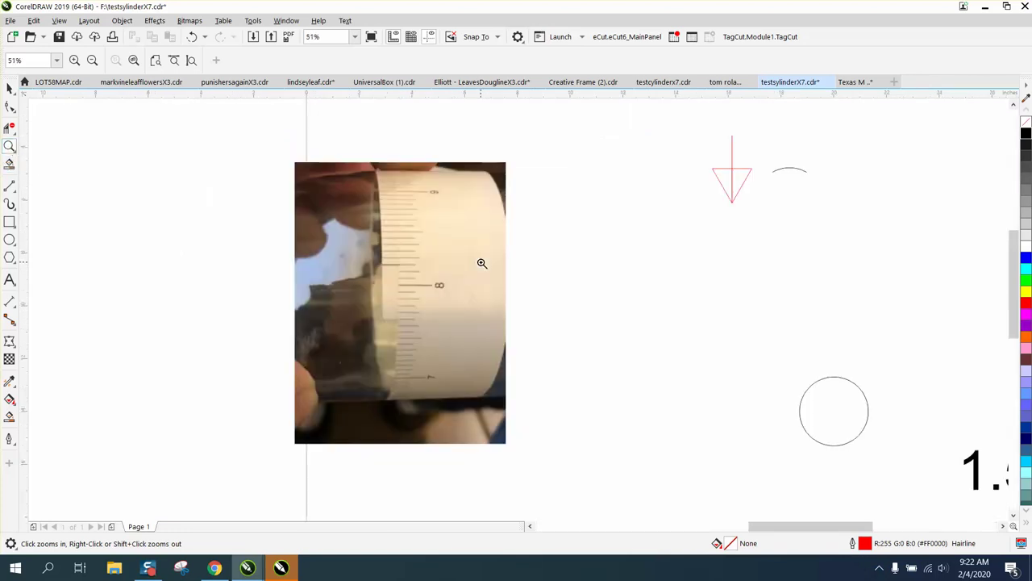
right_click(410, 266)
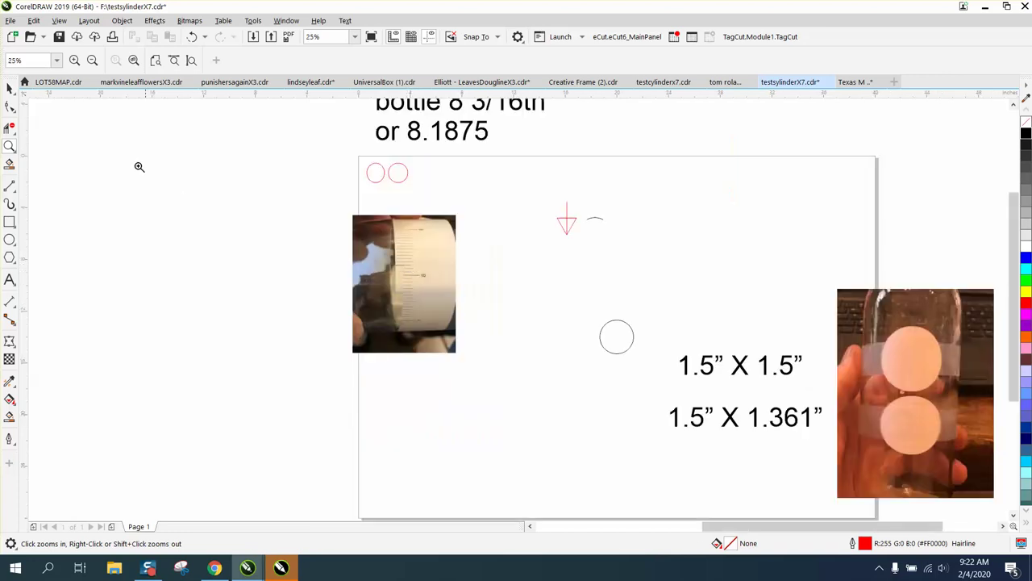
Step: Select the small circle on the page and marquee-zoom close onto it
key(space)
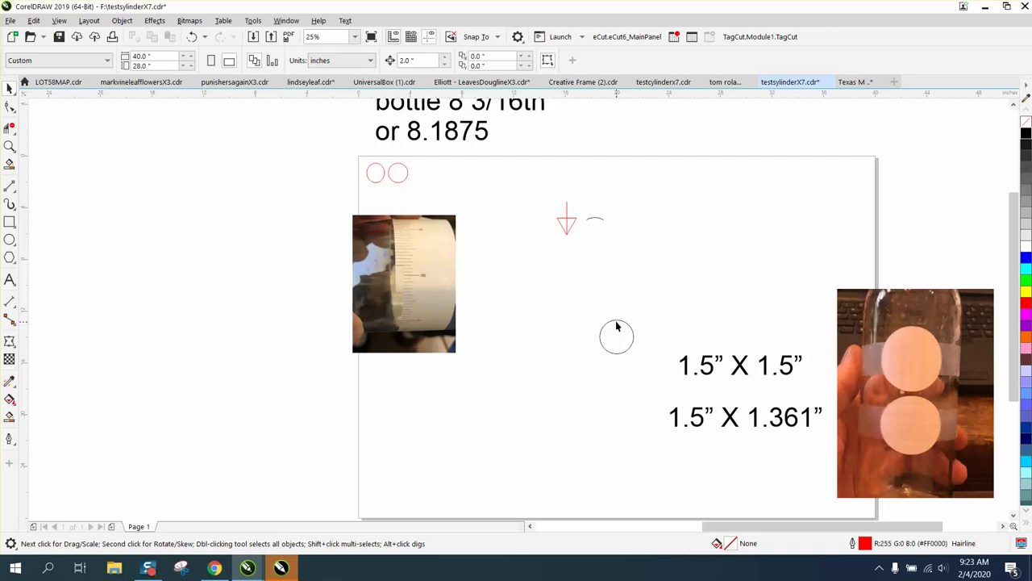
click(617, 323)
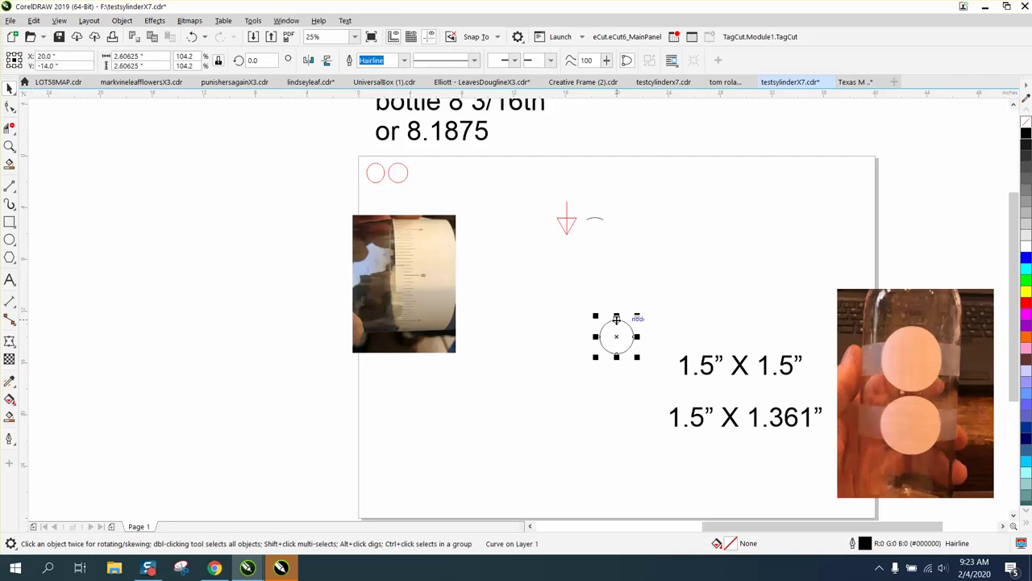
click(13, 150)
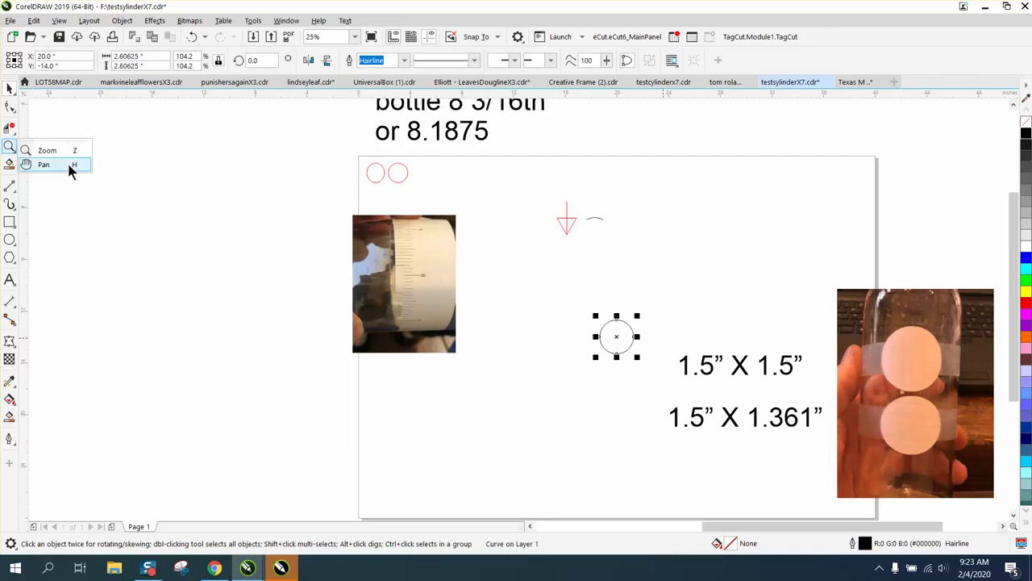
click(47, 151)
drag(576, 307, 714, 377)
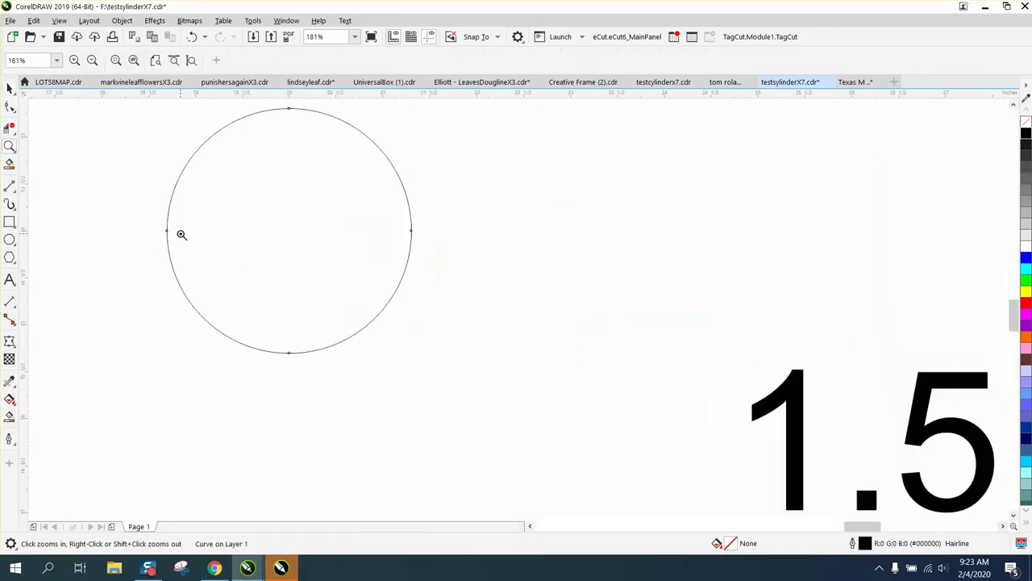
click(6, 87)
Step: Open the Properties docker through Window > Dockers to show the circle's properties
click(122, 20)
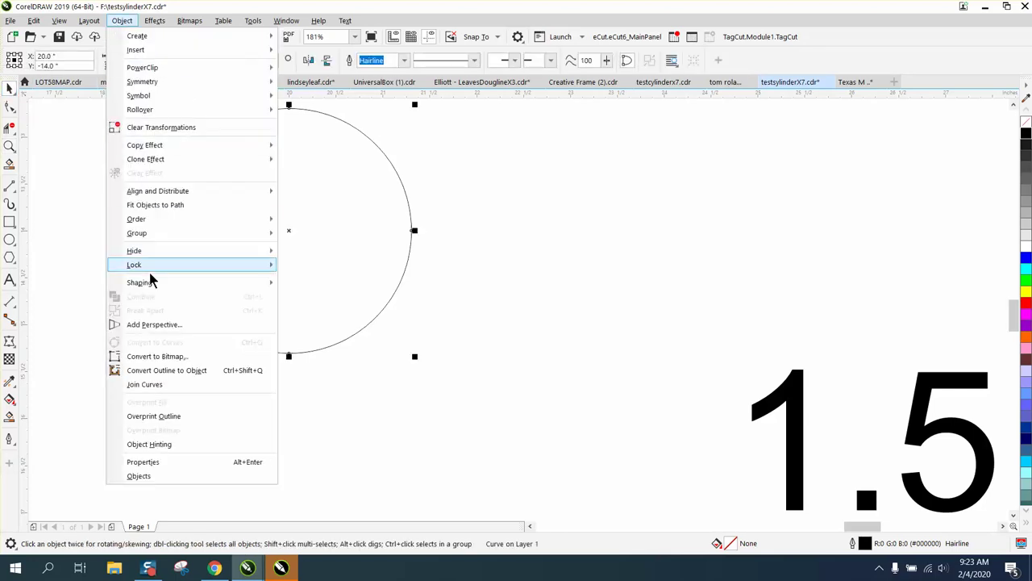
click(498, 362)
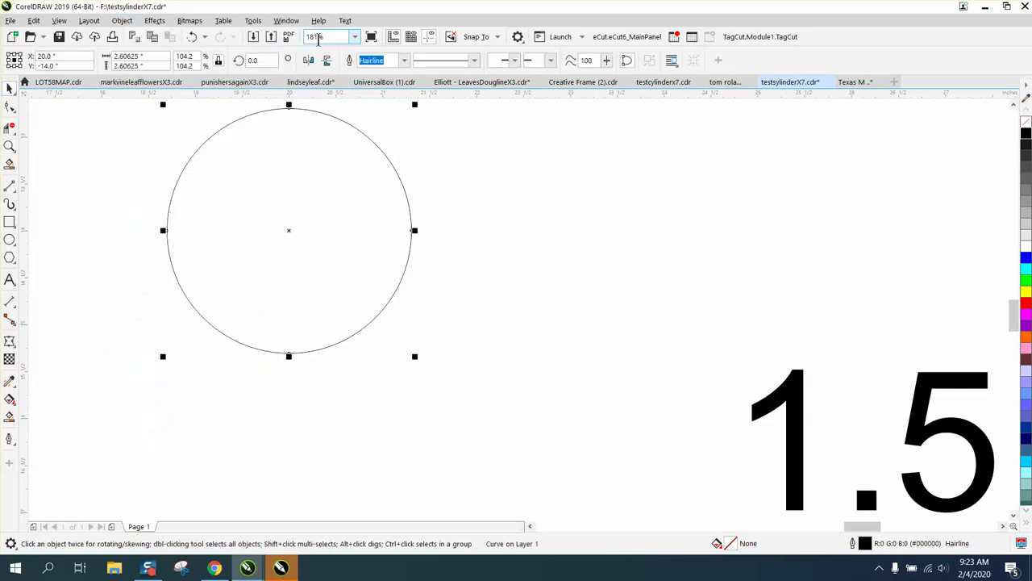
click(286, 20)
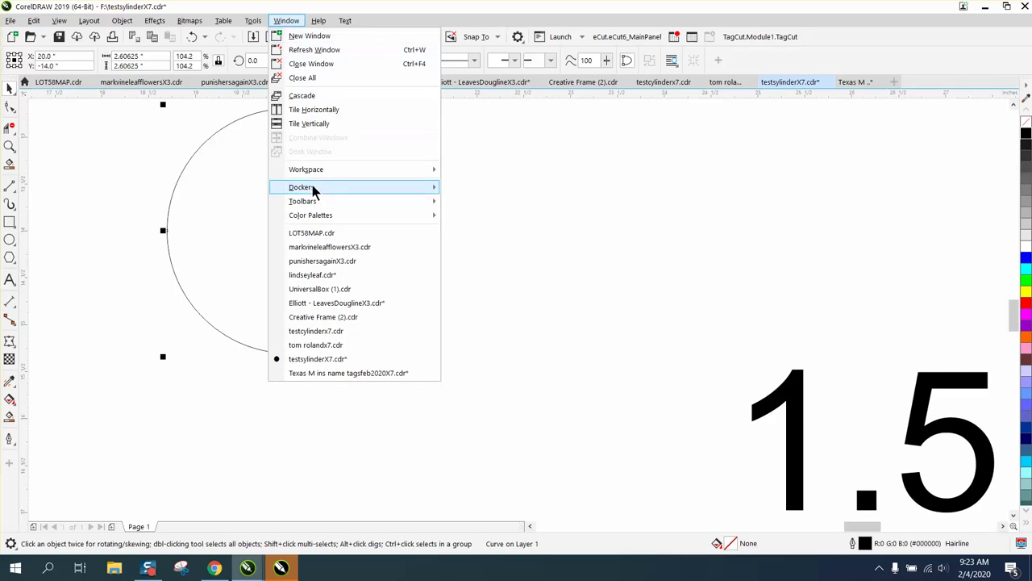
mouse_move(312, 188)
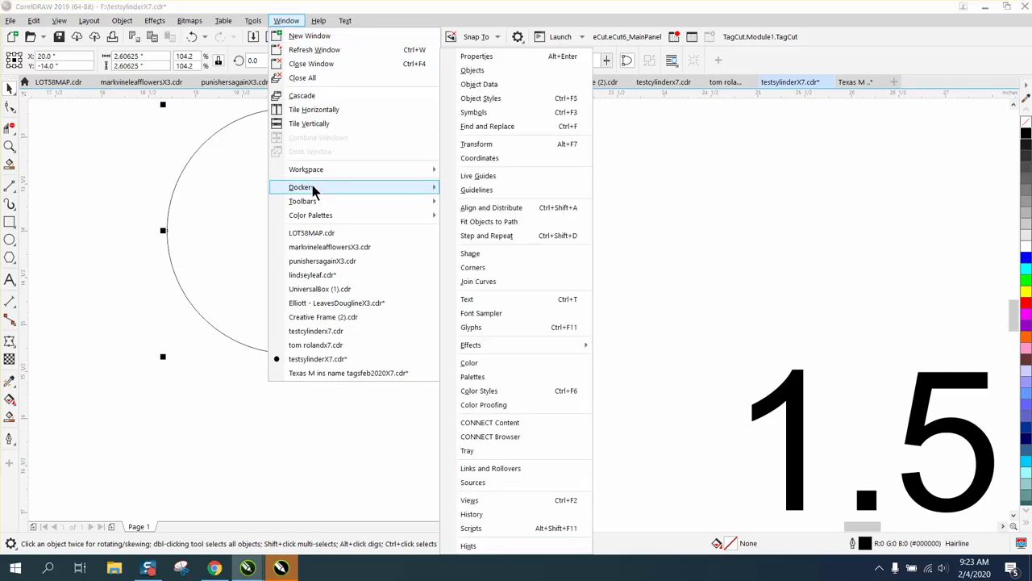
click(484, 56)
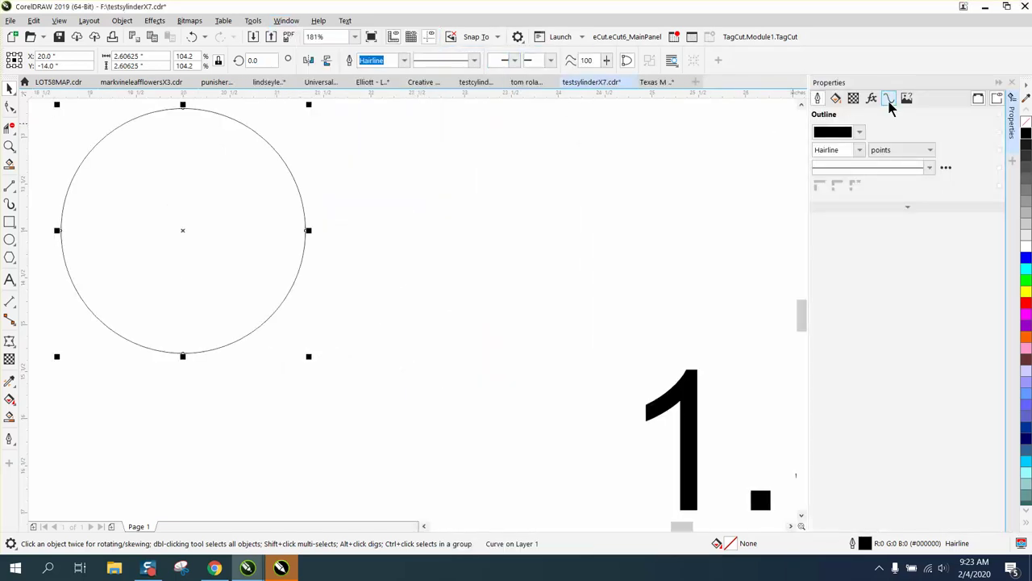
Step: Show the circle's curve length on the Curve tab, then zoom onto the bottle's 8 3/16 note
click(891, 103)
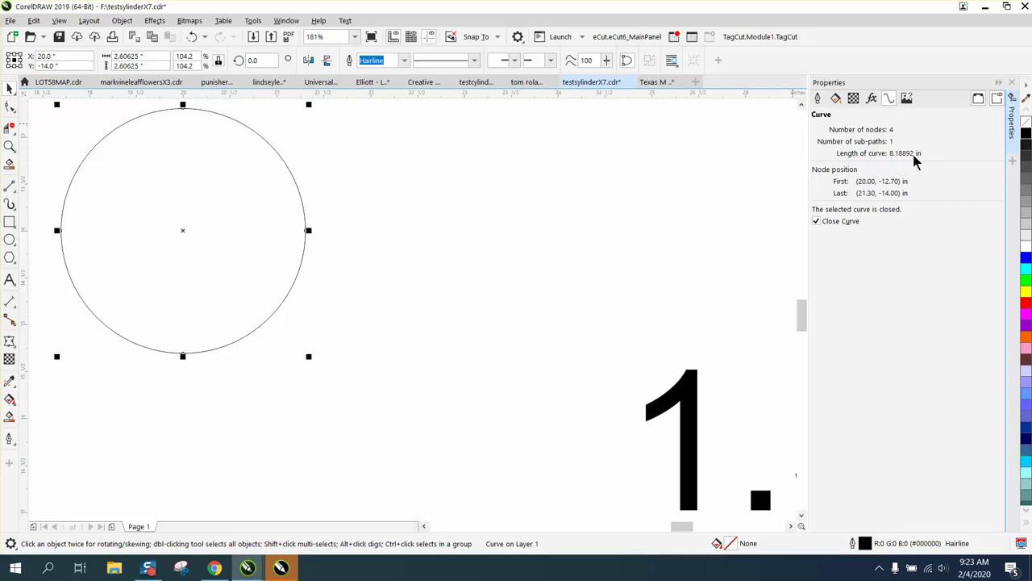
scroll(518, 177, down, 10)
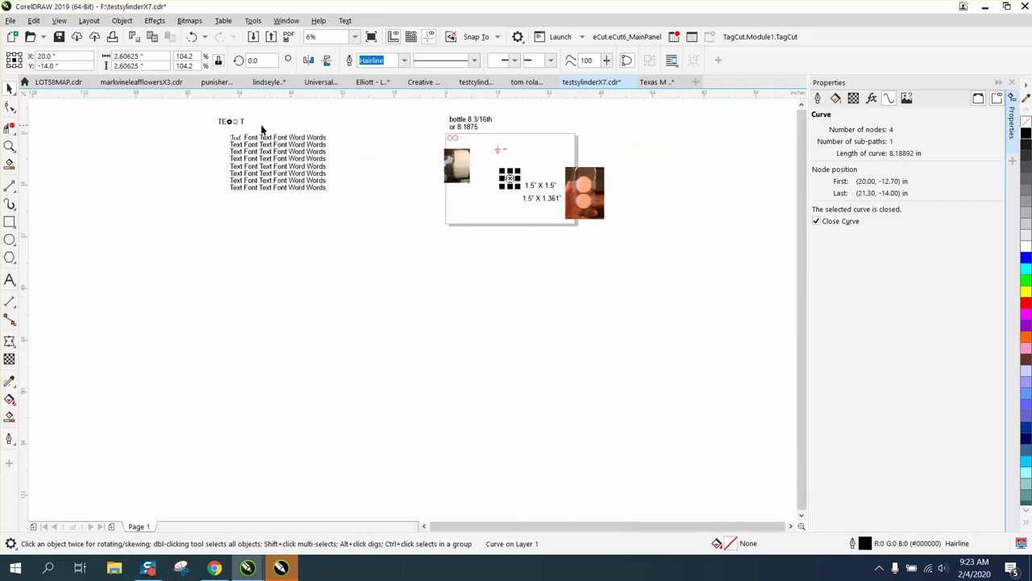
click(10, 146)
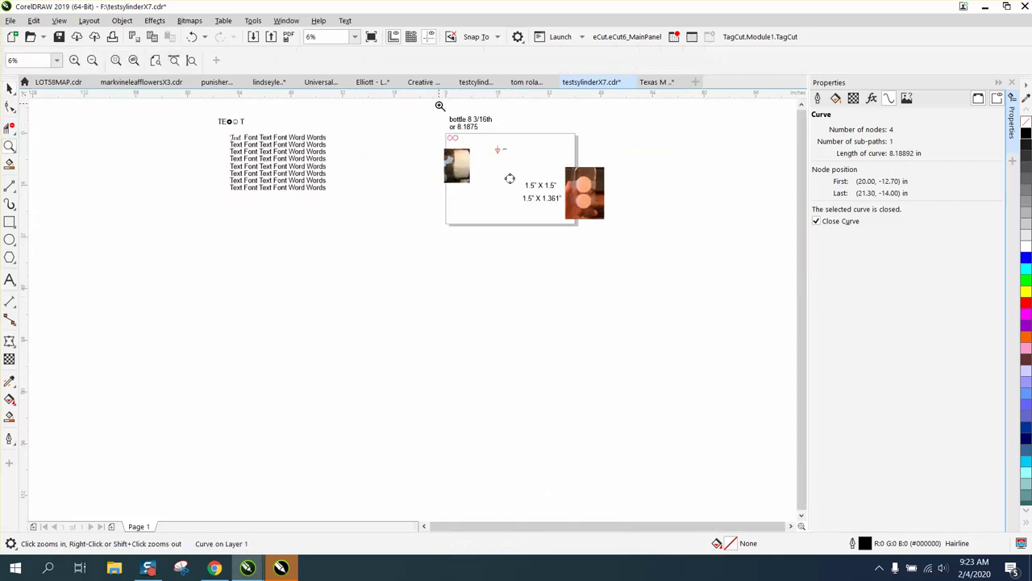
drag(440, 106, 541, 157)
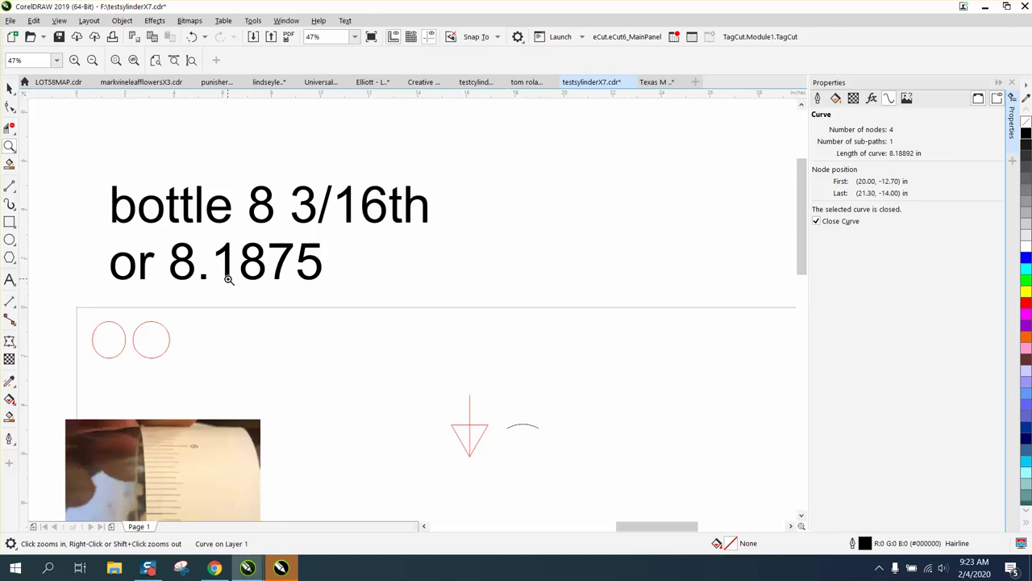
Step: Zoom back onto the circle and enlarge it to 2.64194 in, giving a curve length of 8.30105 in
scroll(246, 200, down, 2)
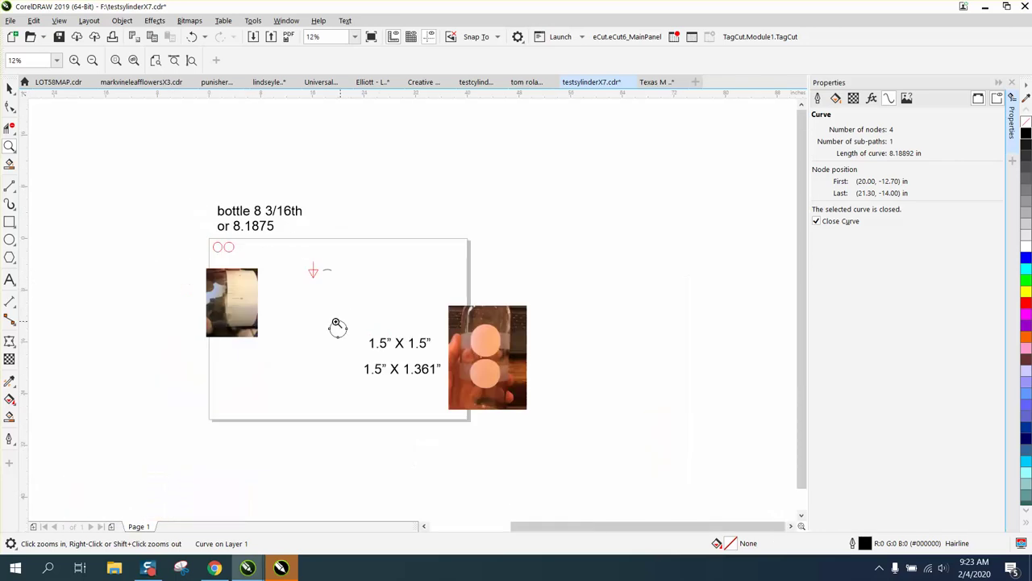
drag(337, 324, 379, 339)
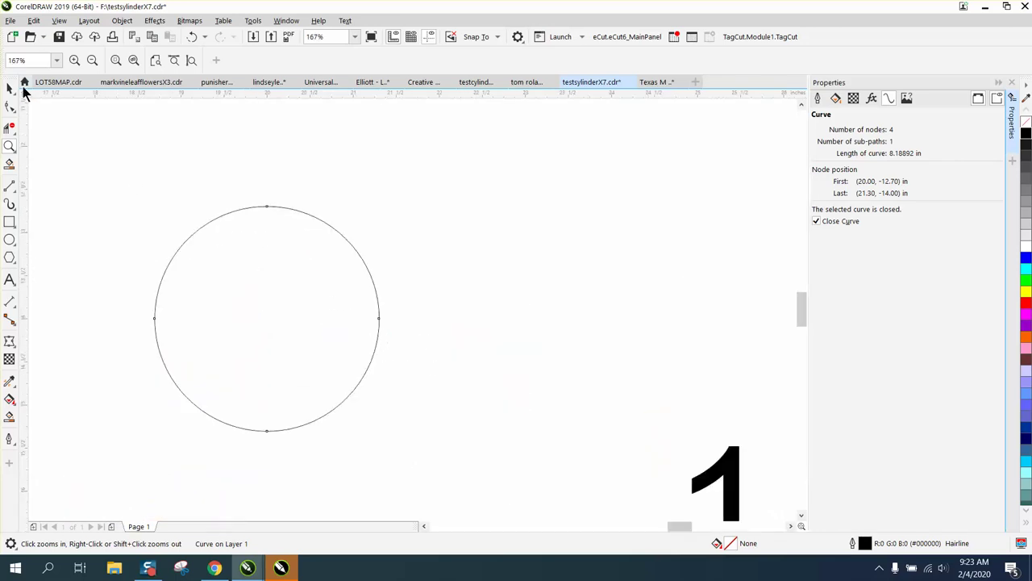
click(10, 87)
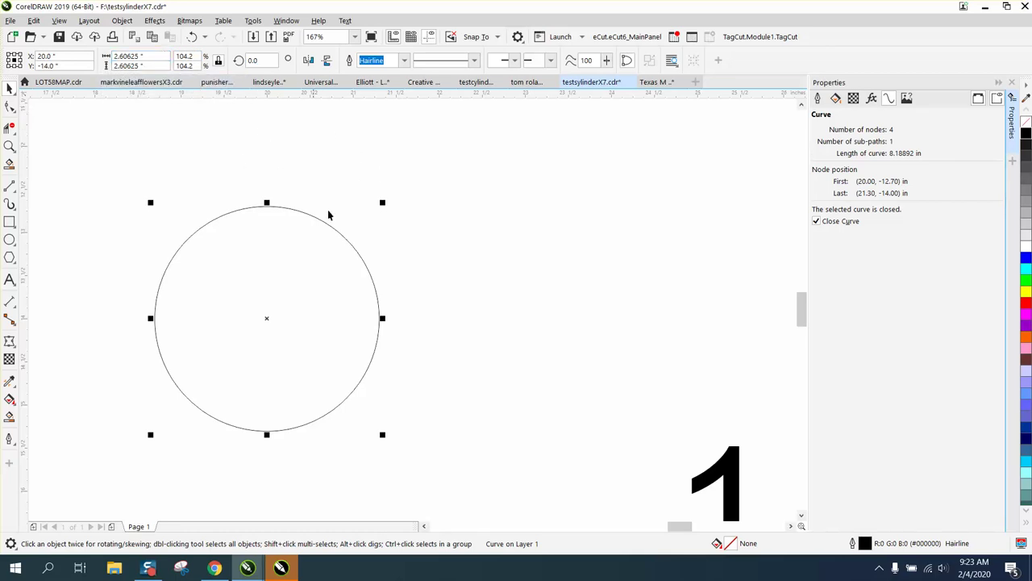
drag(382, 202, 384, 199)
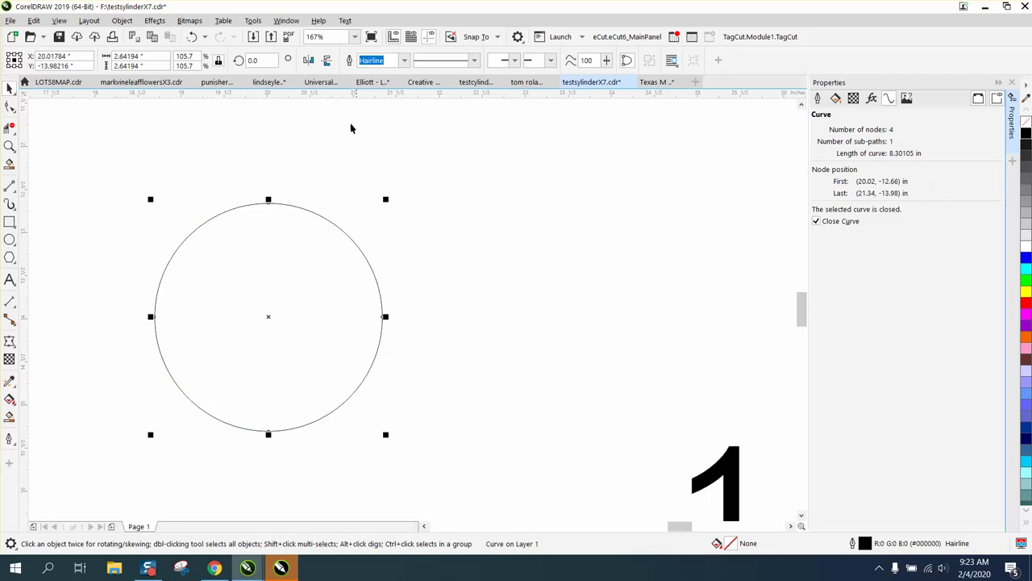
Step: Undo the resize and create a Smart Fill copy from the circle's interior
click(192, 38)
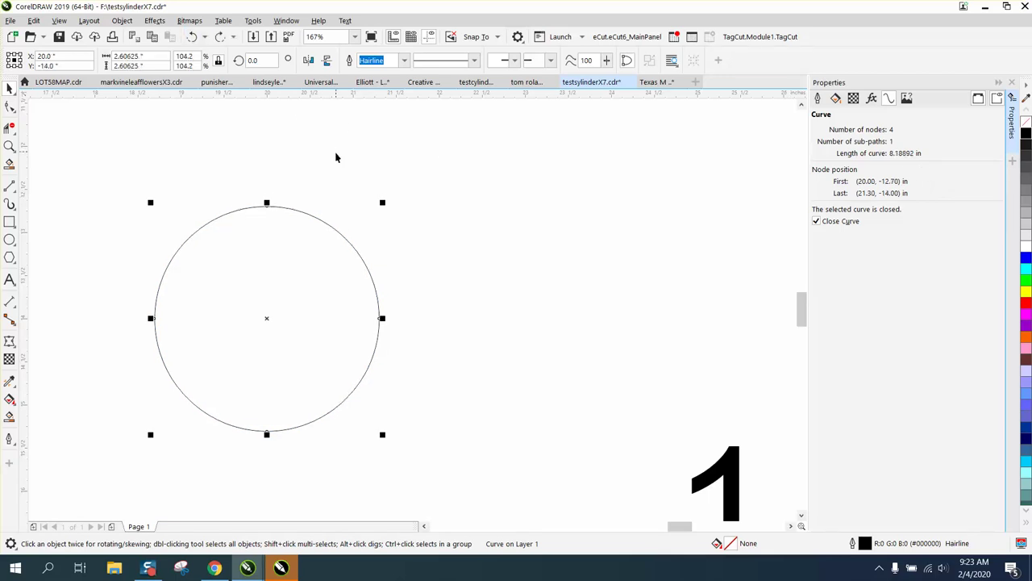
click(196, 106)
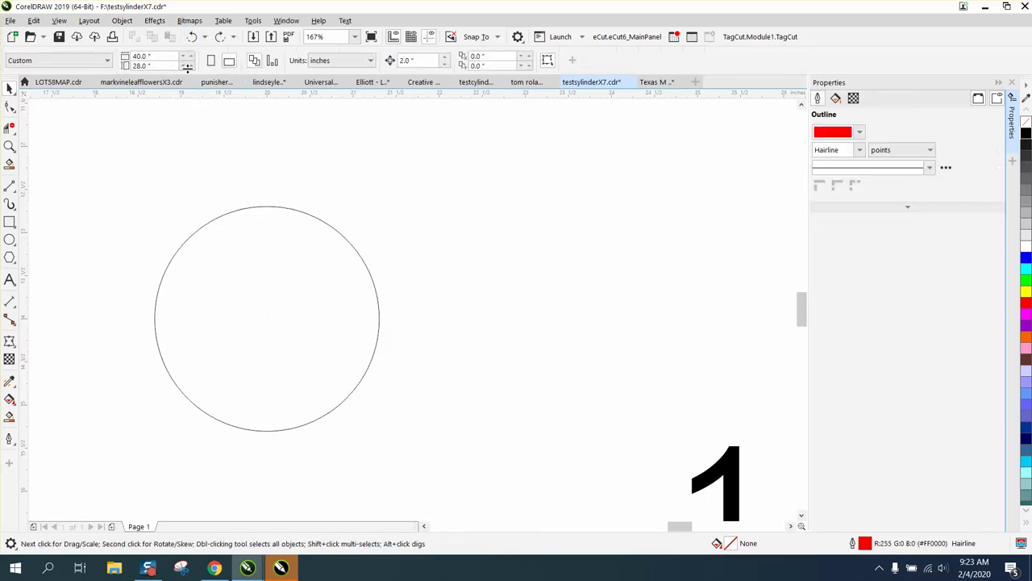
click(276, 211)
click(11, 416)
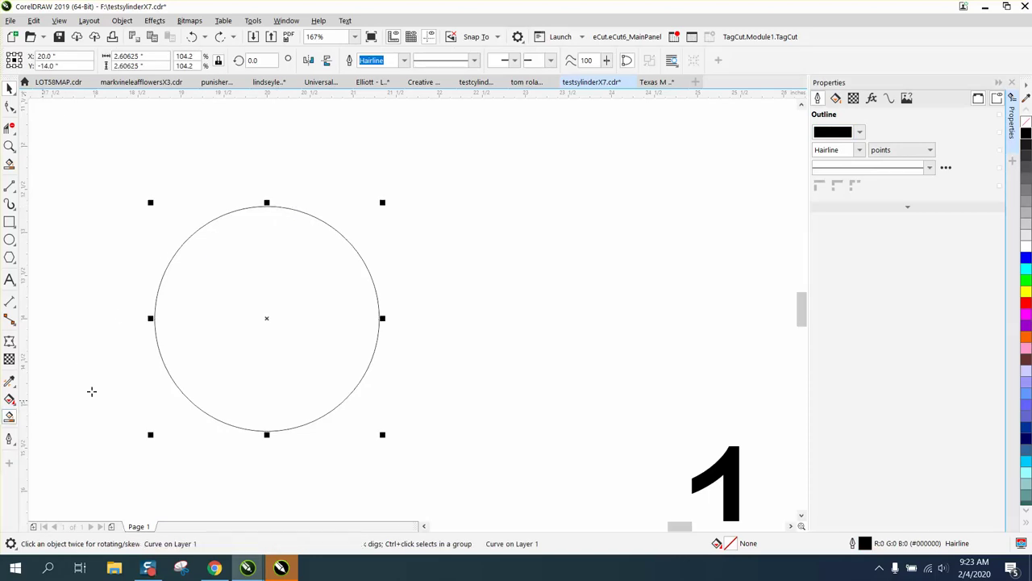
click(217, 353)
Step: Move the copy right of the original and give it no fill and a red outline
click(9, 88)
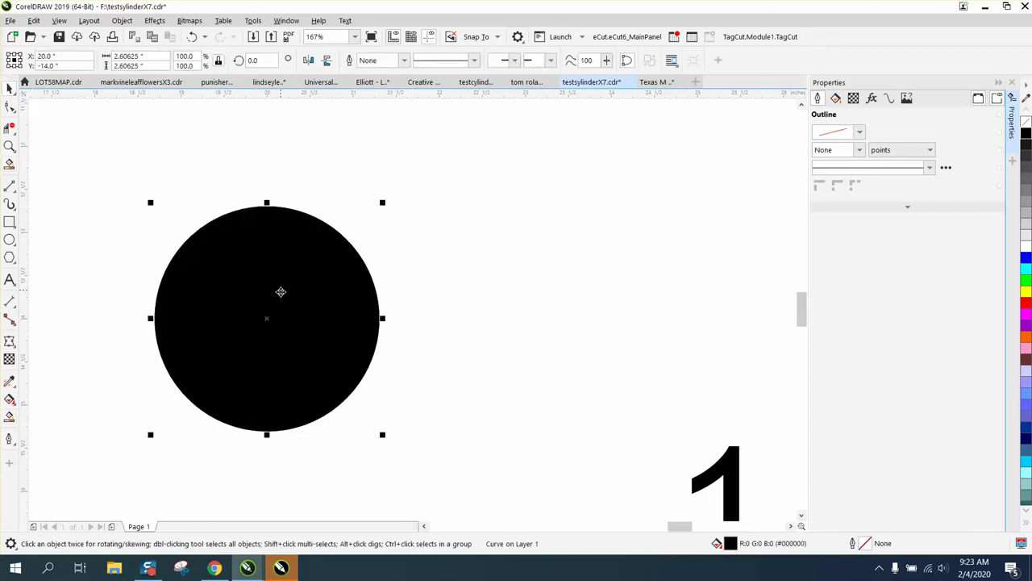
drag(280, 292, 563, 283)
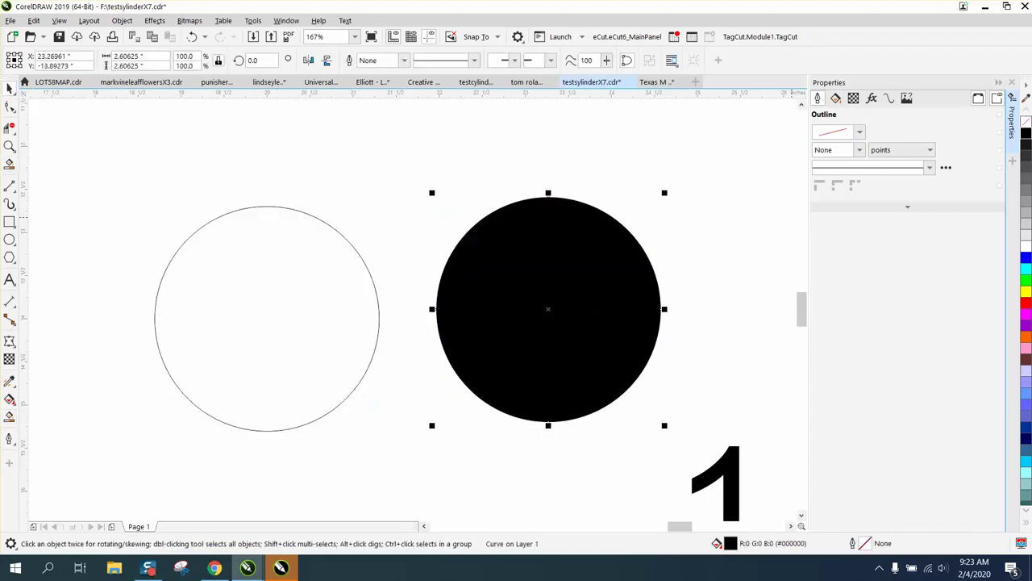
click(1025, 123)
right_click(1026, 303)
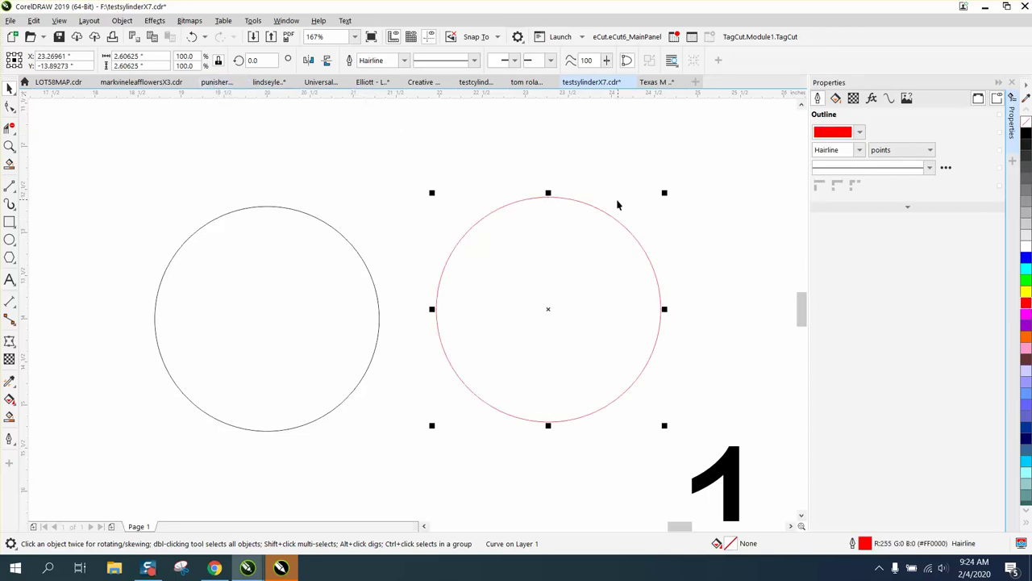
Step: Read the red circle's curve length on the Curve tab and try a scale value of 99
click(122, 20)
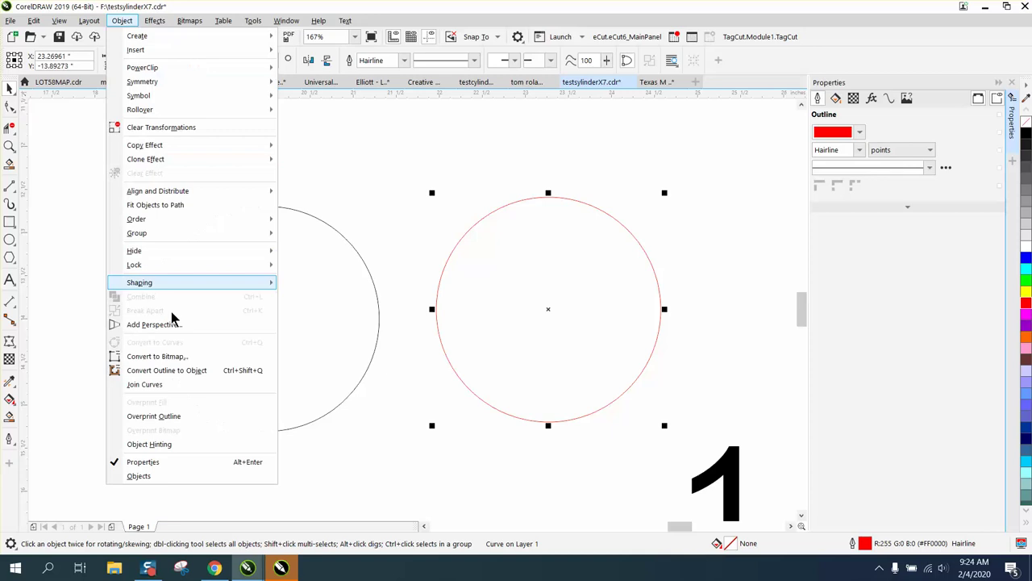
click(363, 223)
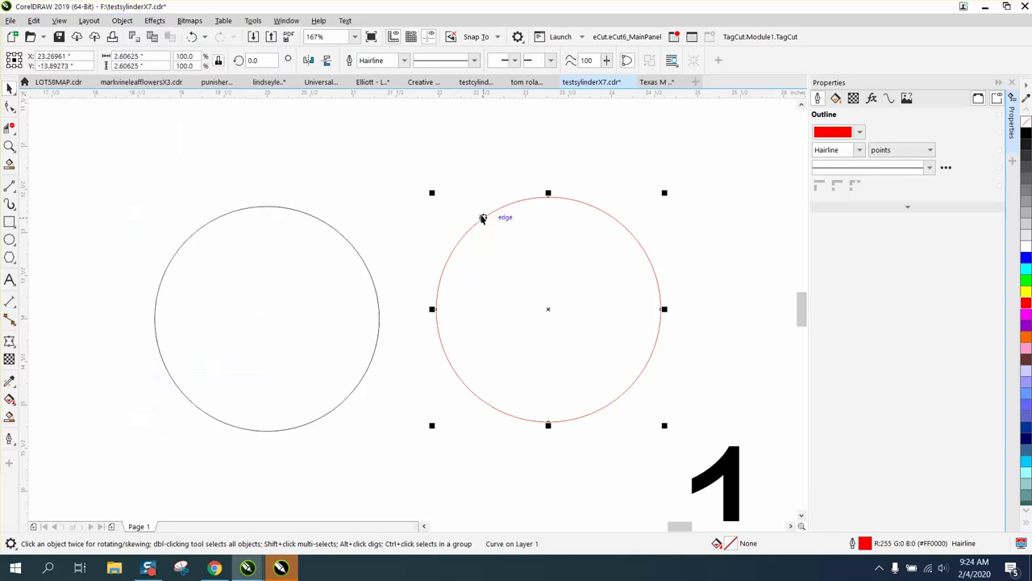
click(892, 99)
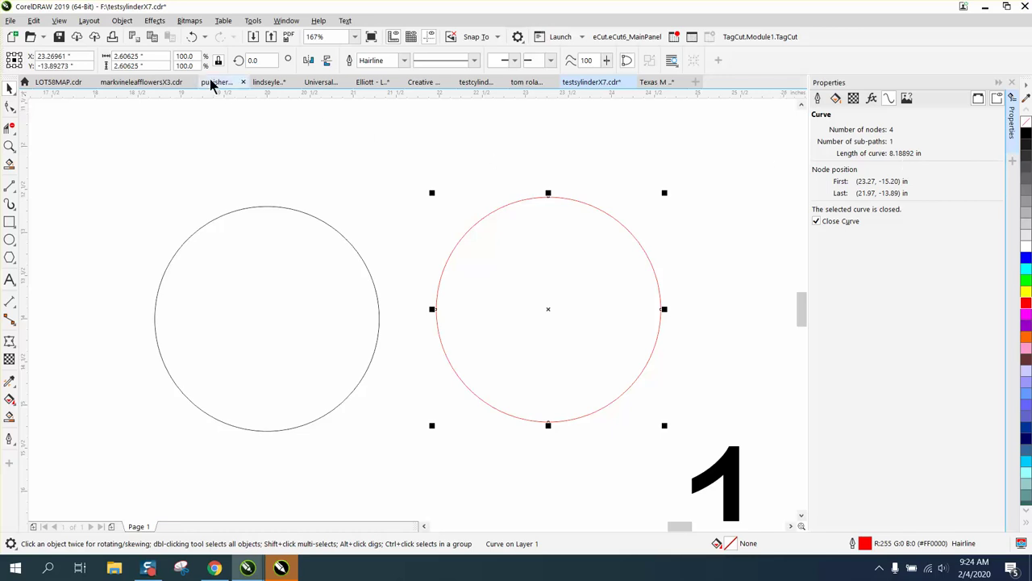
click(192, 56)
text(99.95)
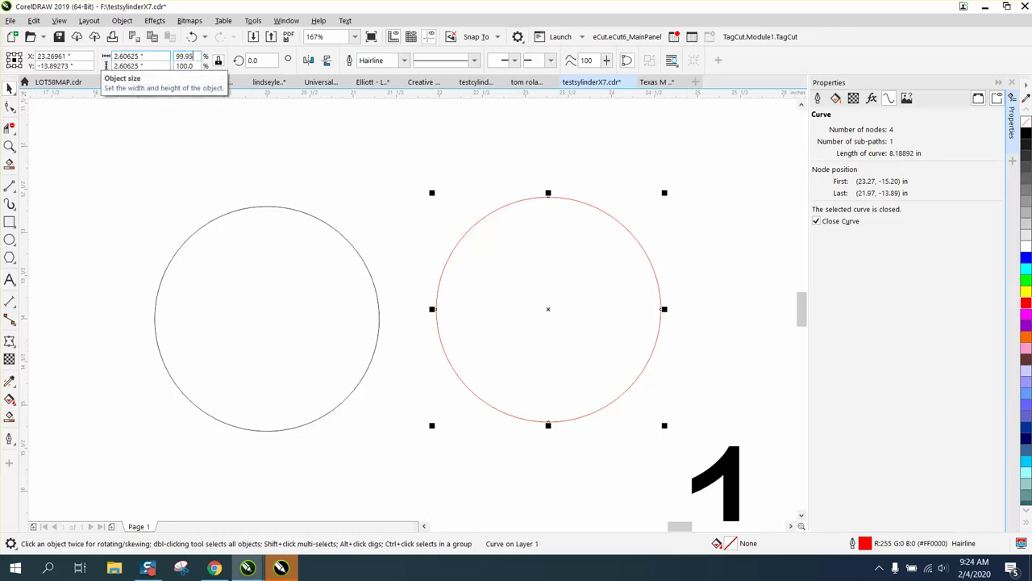
key(Return)
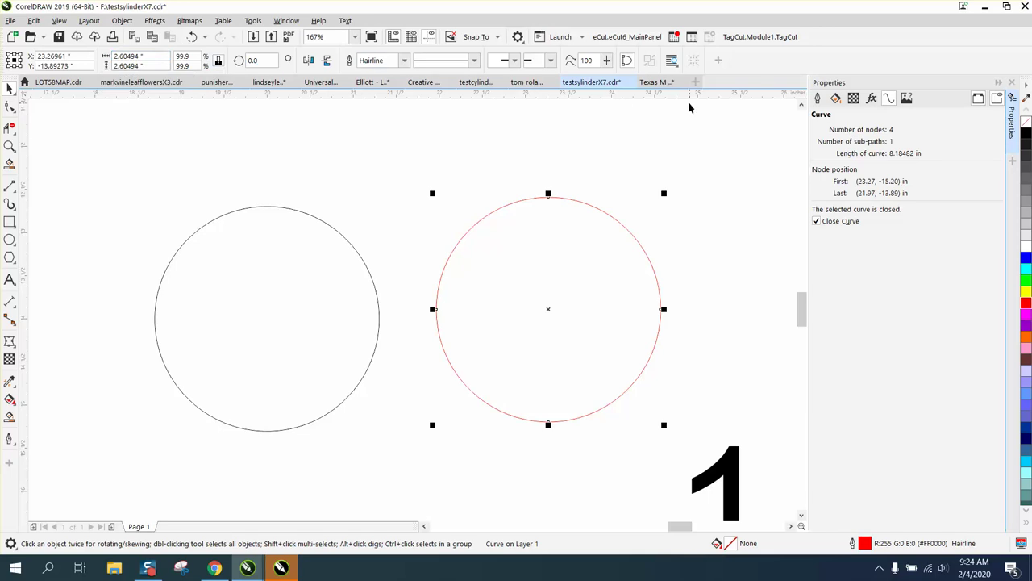
drag(195, 58, 158, 58)
text(99)
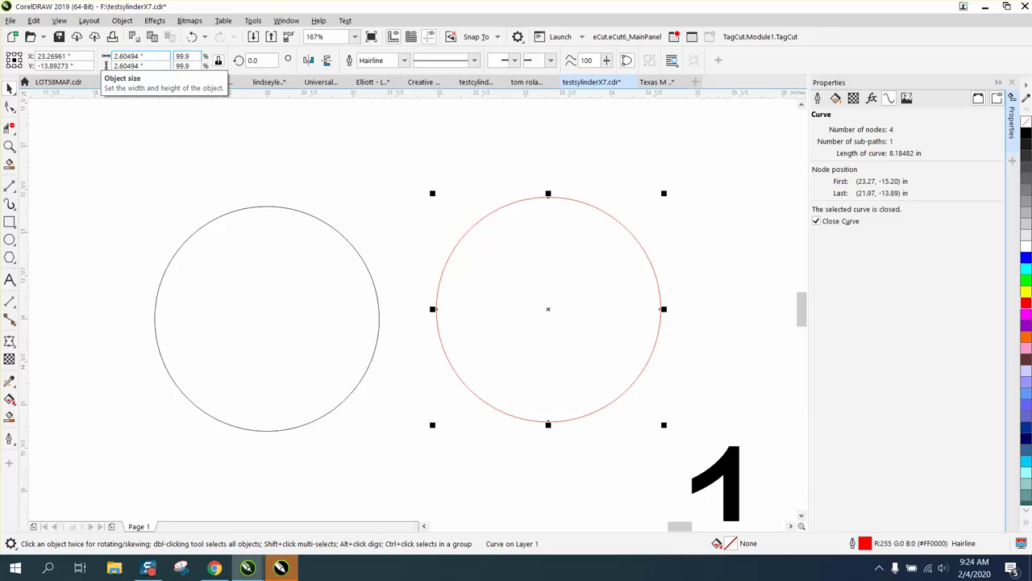
key(Return)
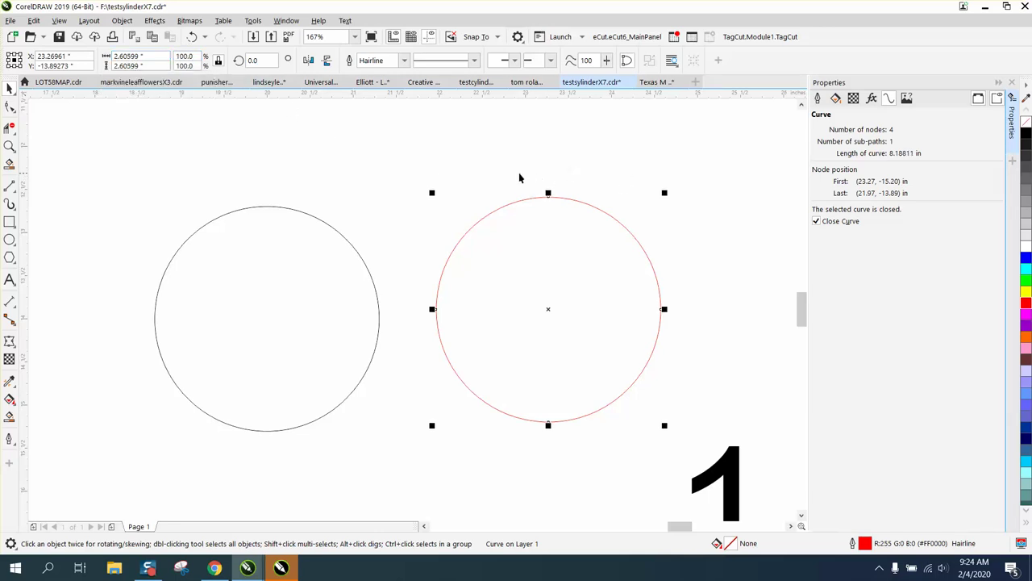
Step: Delete the red copy, then select the remaining circle and zoom in on it
scroll(520, 177, down, 3)
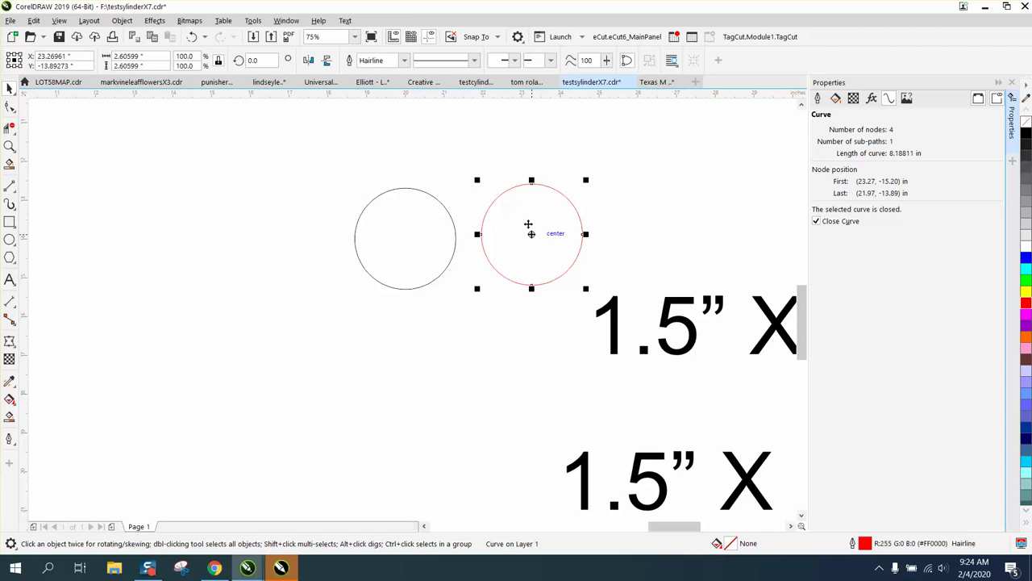
key(Delete)
scroll(430, 182, down, 2)
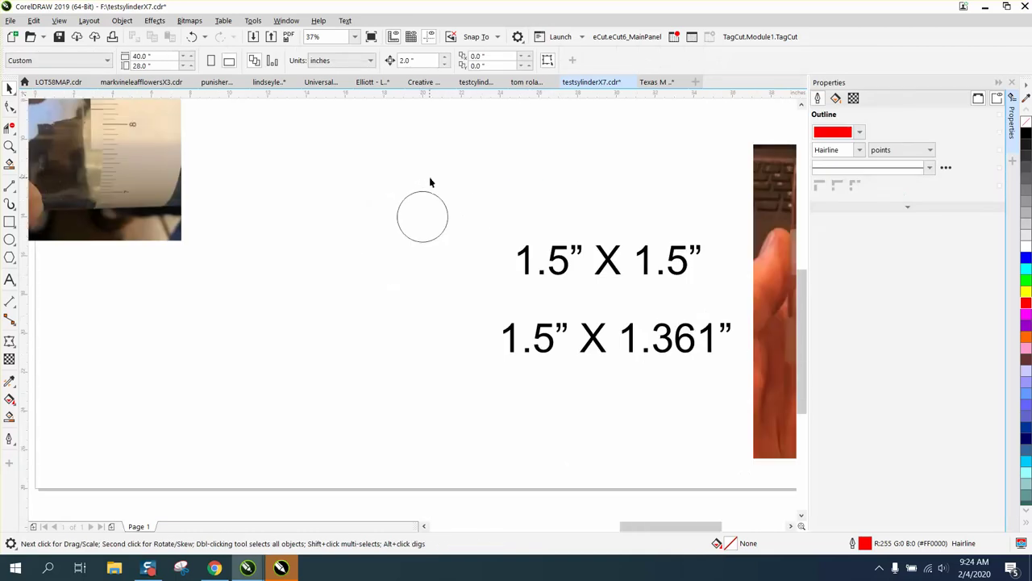
click(428, 218)
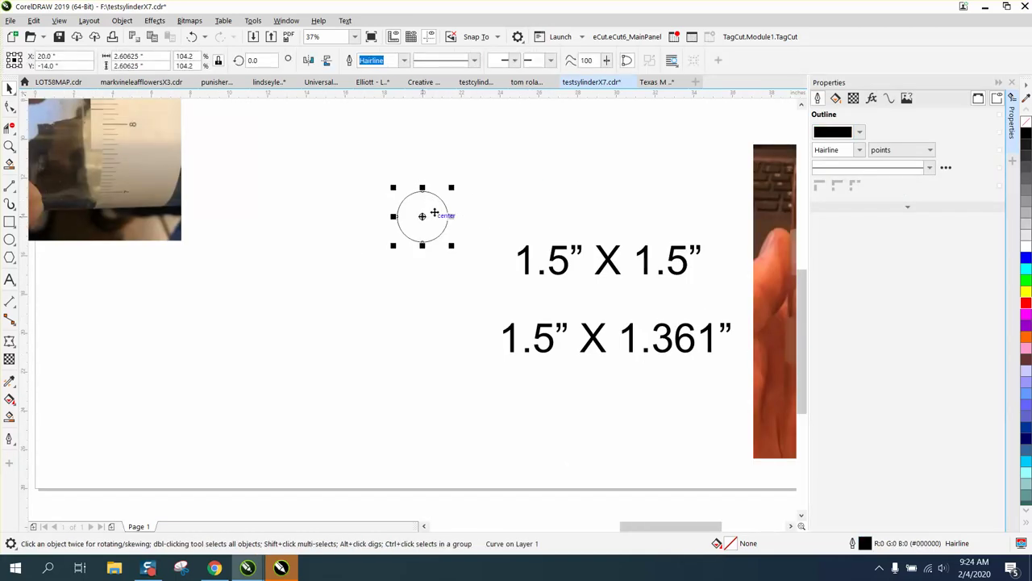
click(10, 146)
drag(324, 169, 667, 337)
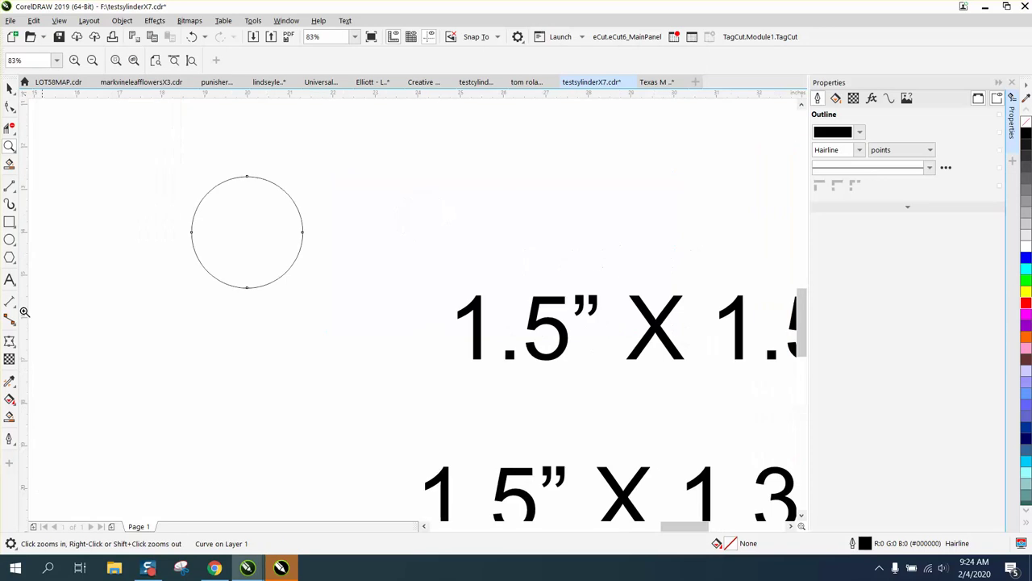
Step: Draw a horizontal two-point line above the circle and set its width to 1.5 in
click(15, 198)
click(42, 203)
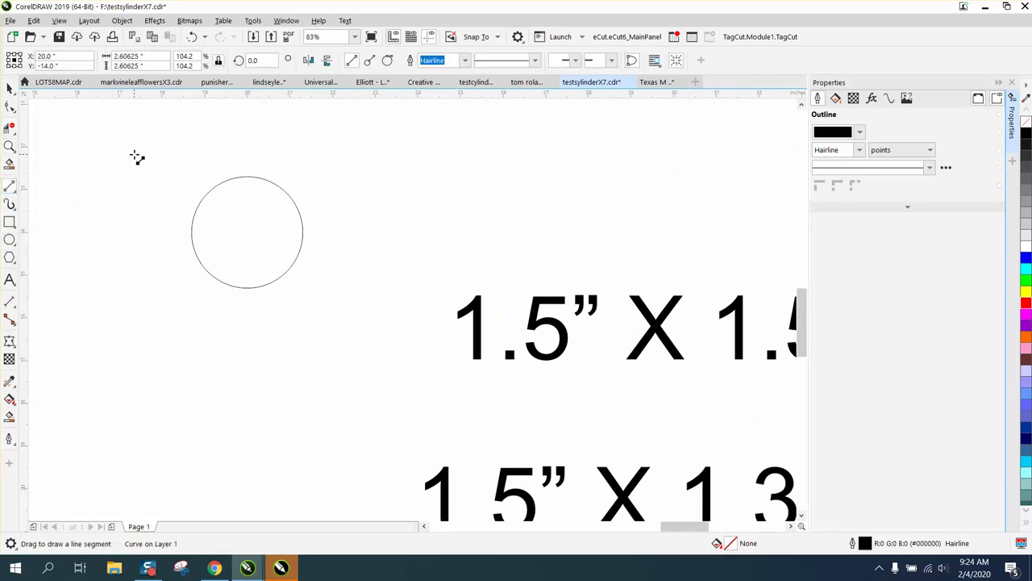
drag(129, 163, 196, 162)
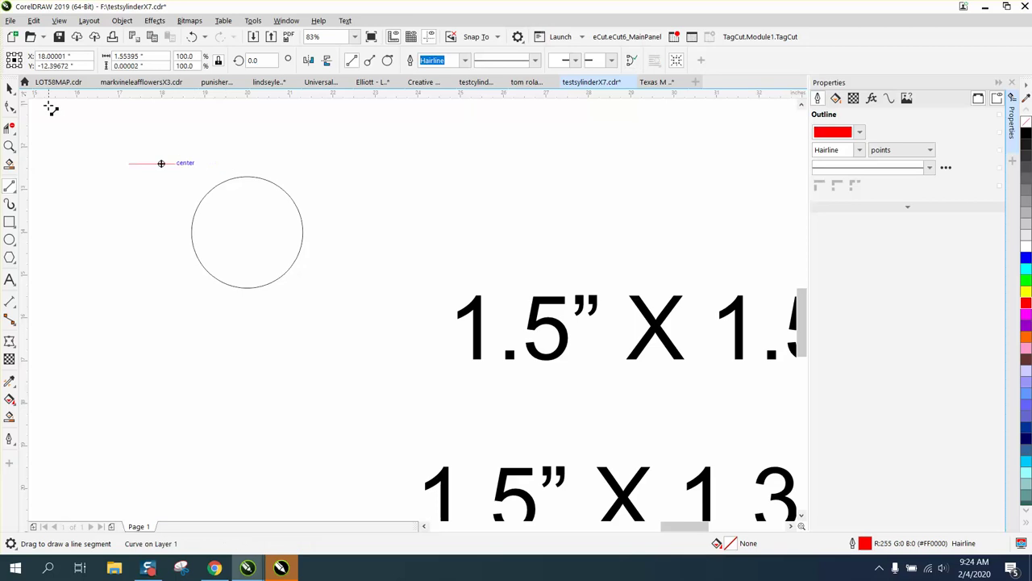
click(10, 90)
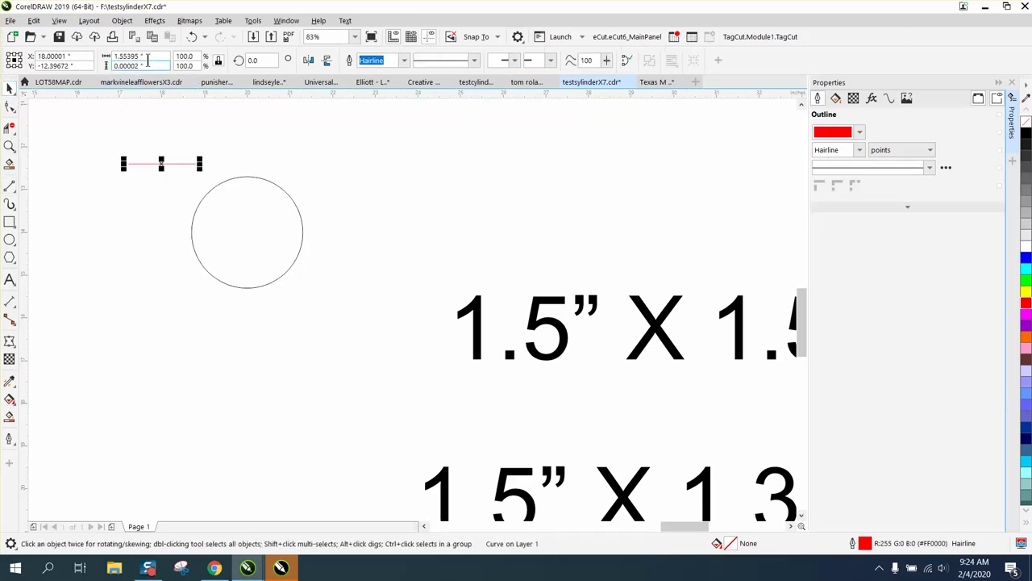
drag(147, 56, 105, 60)
text(1.5)
key(Return)
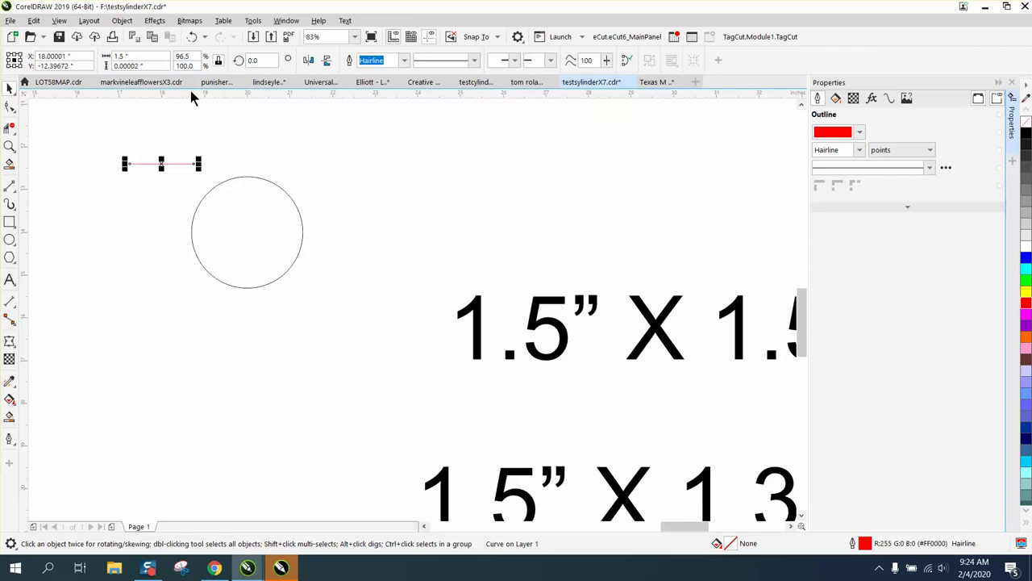
Step: Centre the line on the circle and align it with the circle's top edge
key(p)
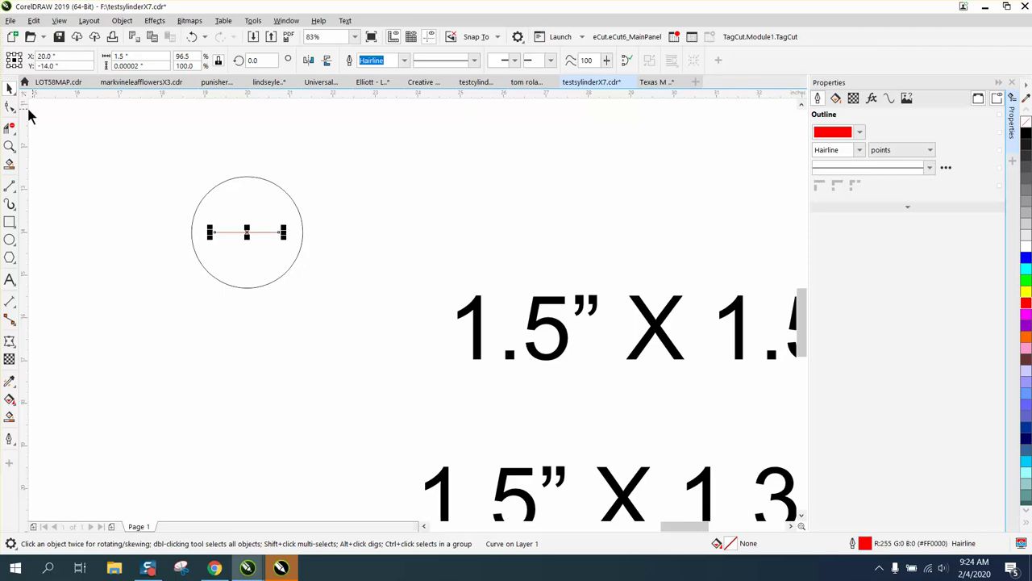
drag(156, 146, 374, 325)
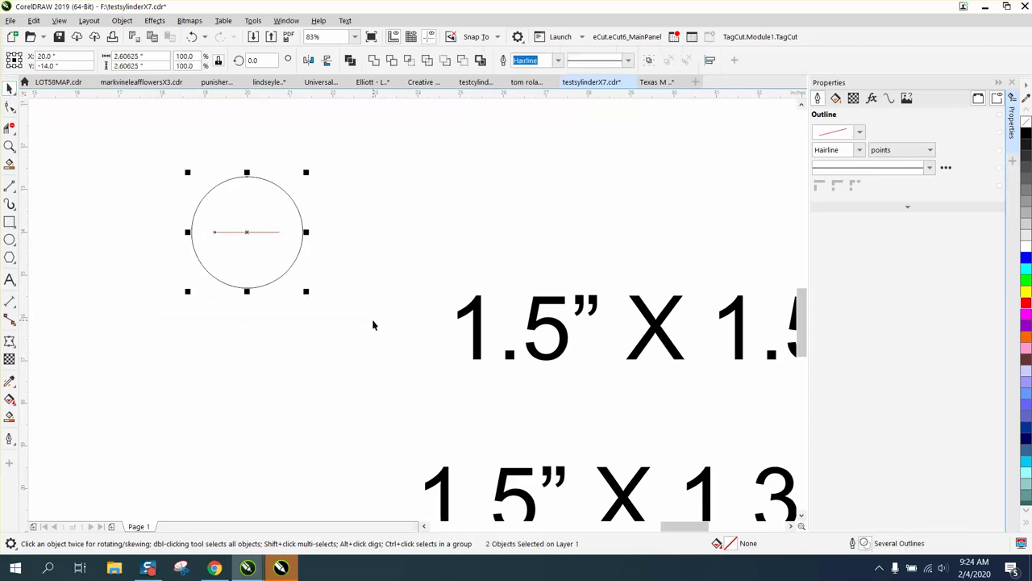
key(t)
Step: Draw two-point lines from the circle's centre to the left and right ends of the chord
click(10, 146)
drag(138, 152, 451, 336)
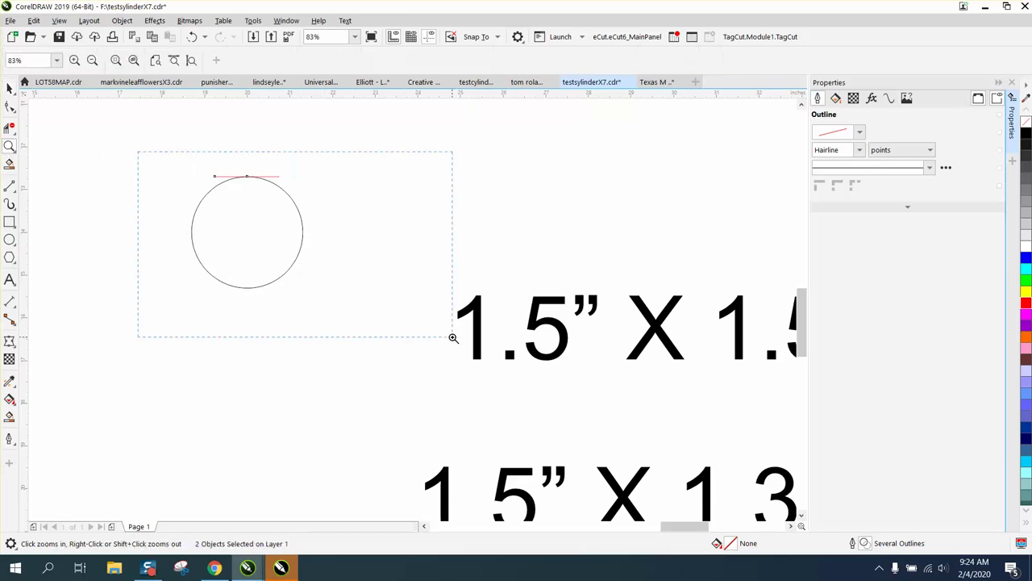
click(14, 192)
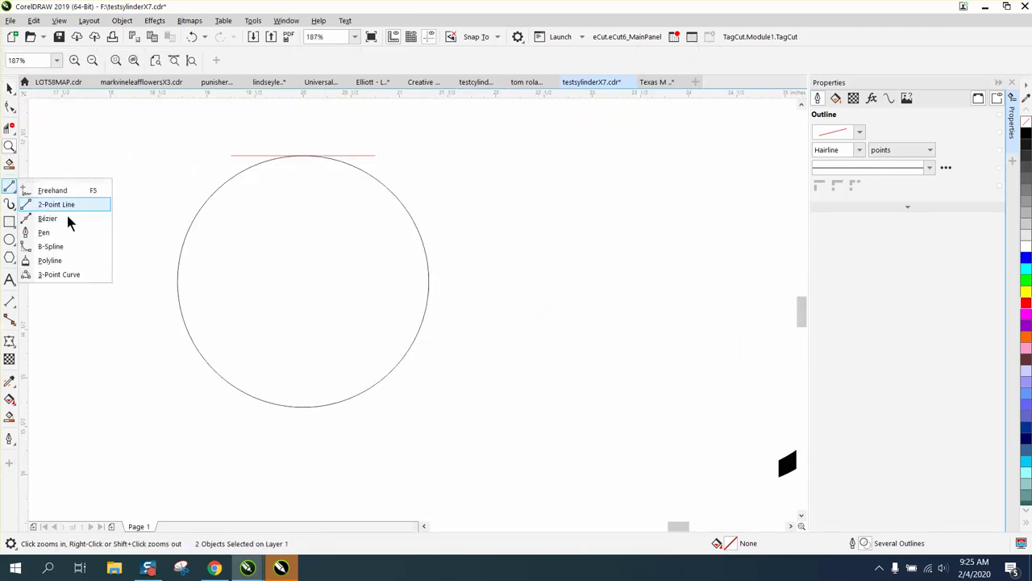
click(56, 204)
drag(302, 280, 232, 155)
drag(305, 282, 372, 172)
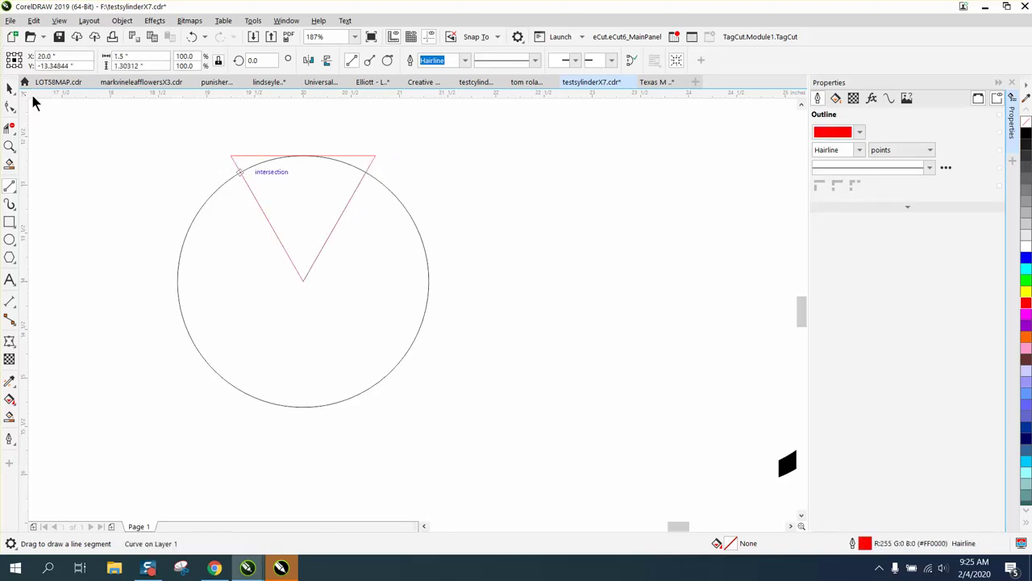
click(10, 87)
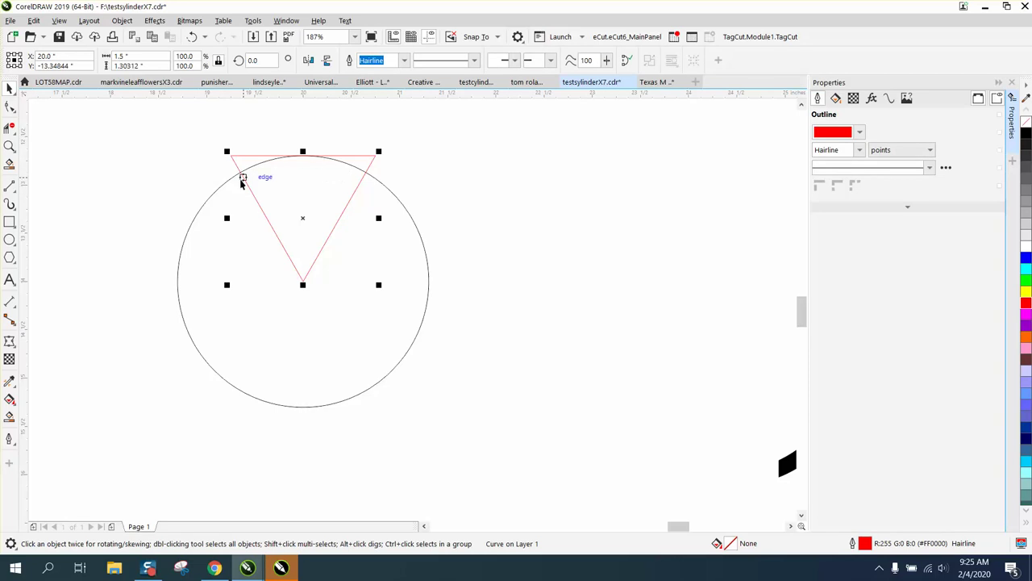
Step: Trim away the circle outside the triangle with Virtual Segment Delete, leaving the top arc
click(10, 128)
click(192, 222)
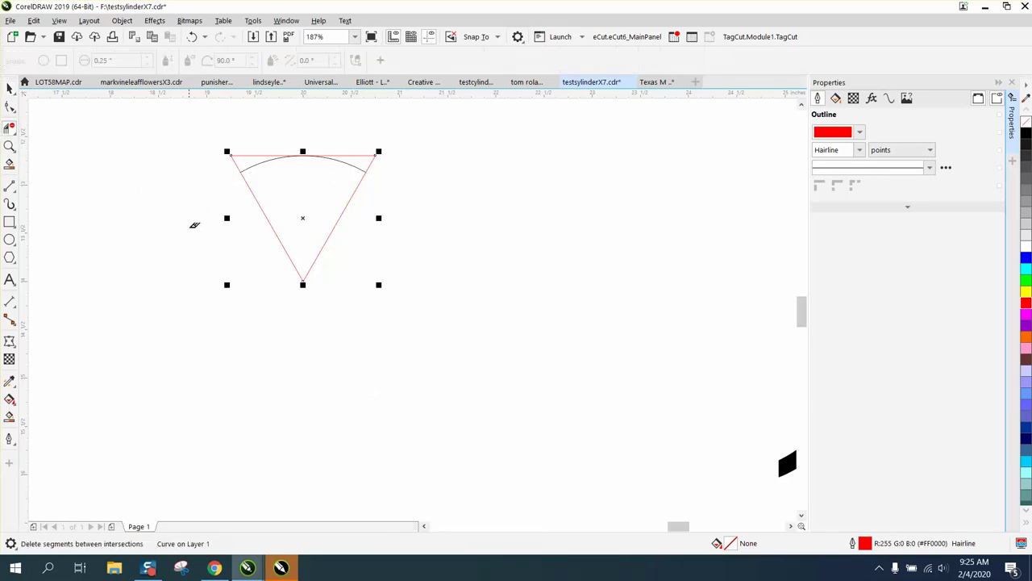
click(10, 87)
click(120, 137)
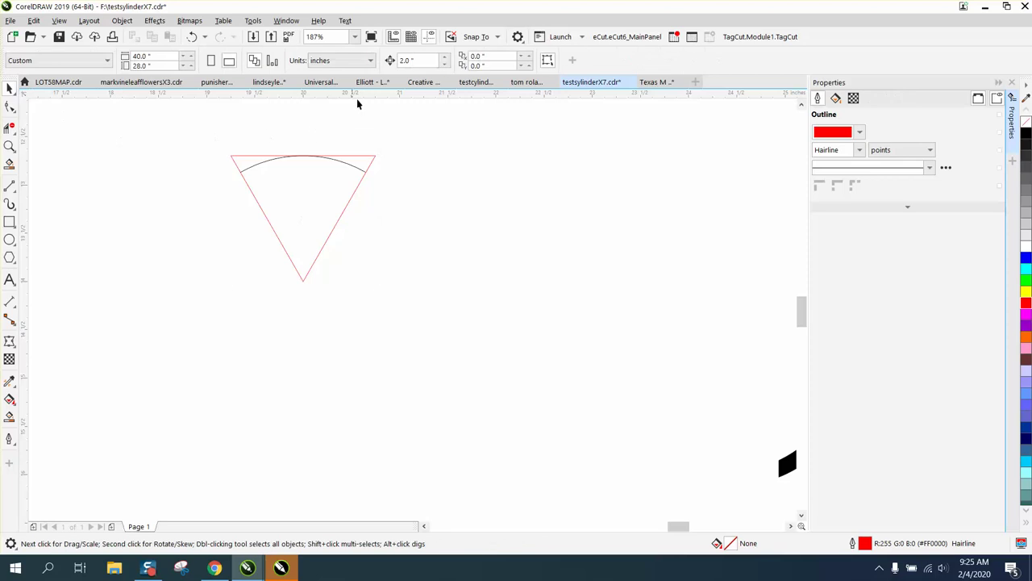
Step: Nudge the arc right off the triangle and read its curve length of 1.36133 in
click(354, 170)
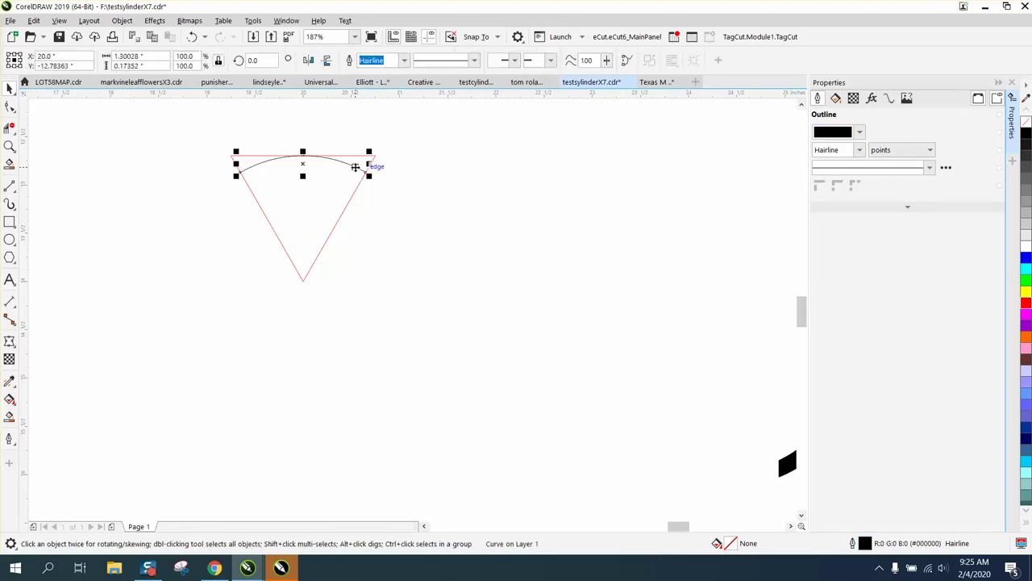
key(shift+Right)
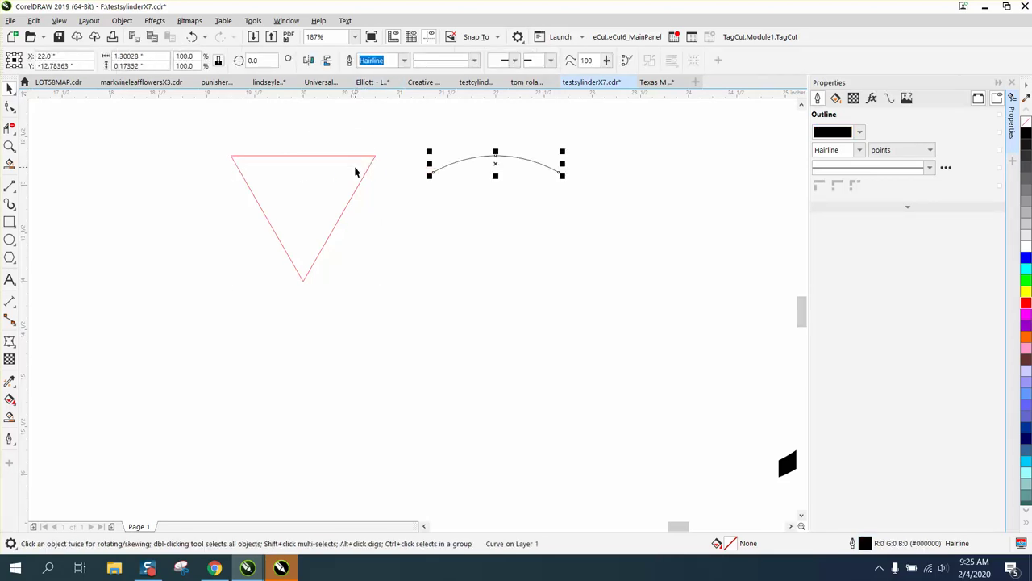
click(890, 99)
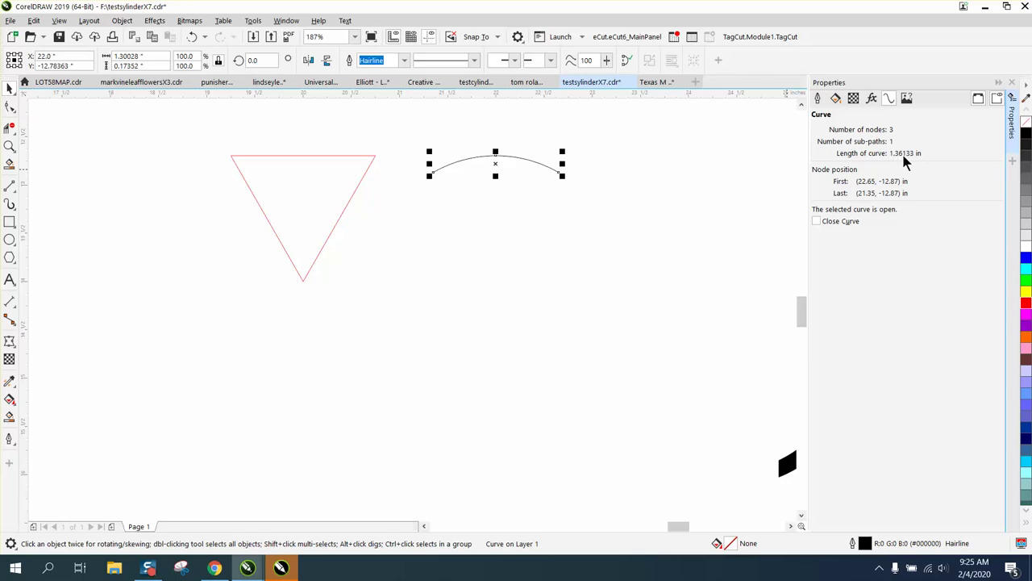
Step: Zoom onto the two red ellipses and check their sizes: 1.5 × 1.5 in and 1.361 × 1.5 in
scroll(615, 166, down, 6)
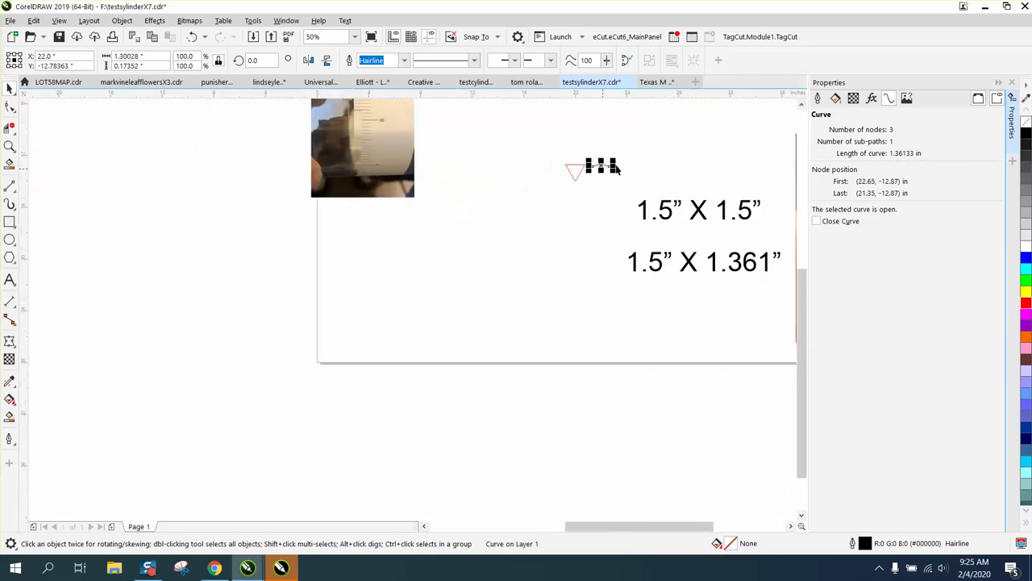
scroll(614, 195, down, 1)
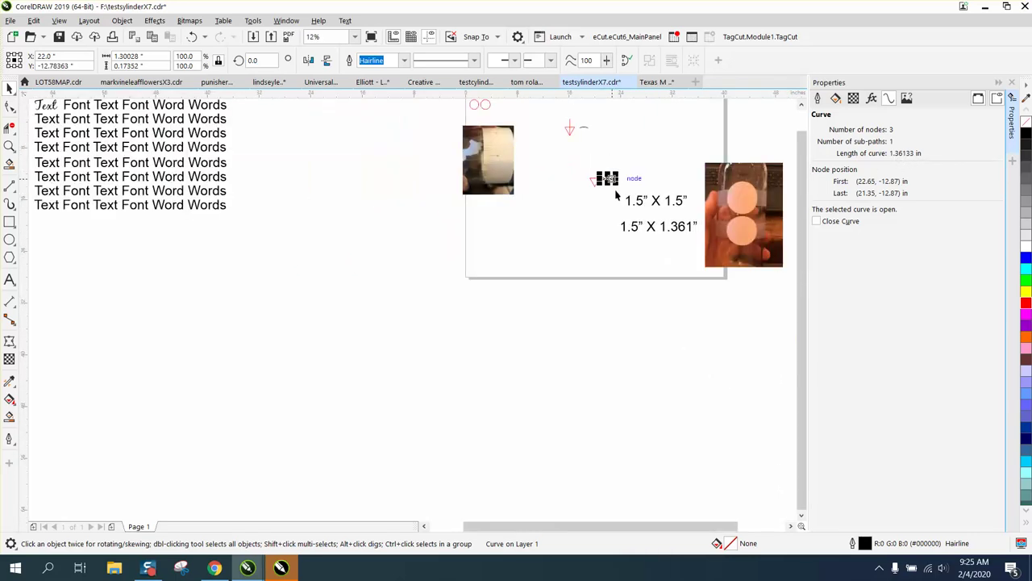
click(10, 147)
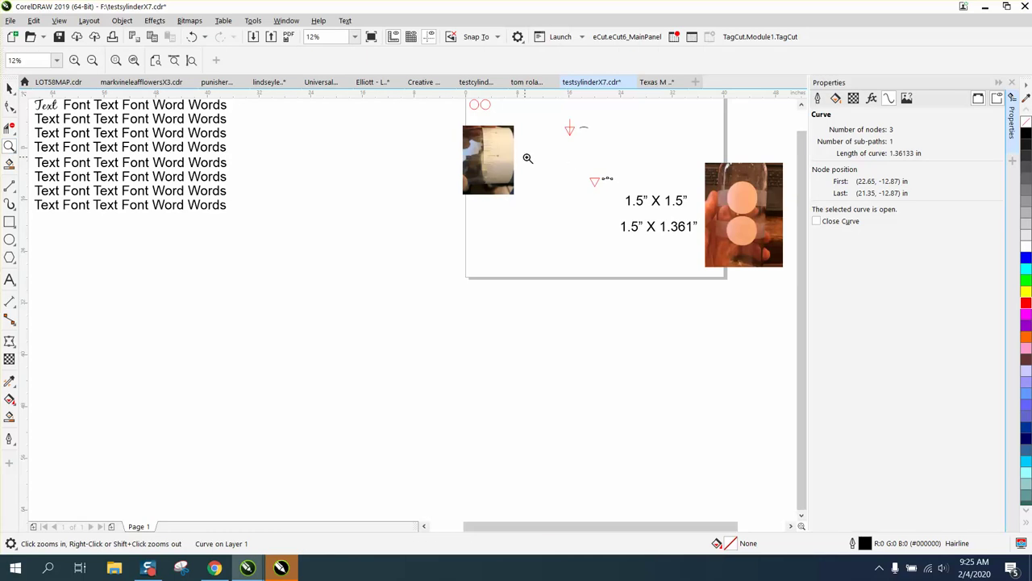
right_click(575, 178)
drag(516, 137, 568, 155)
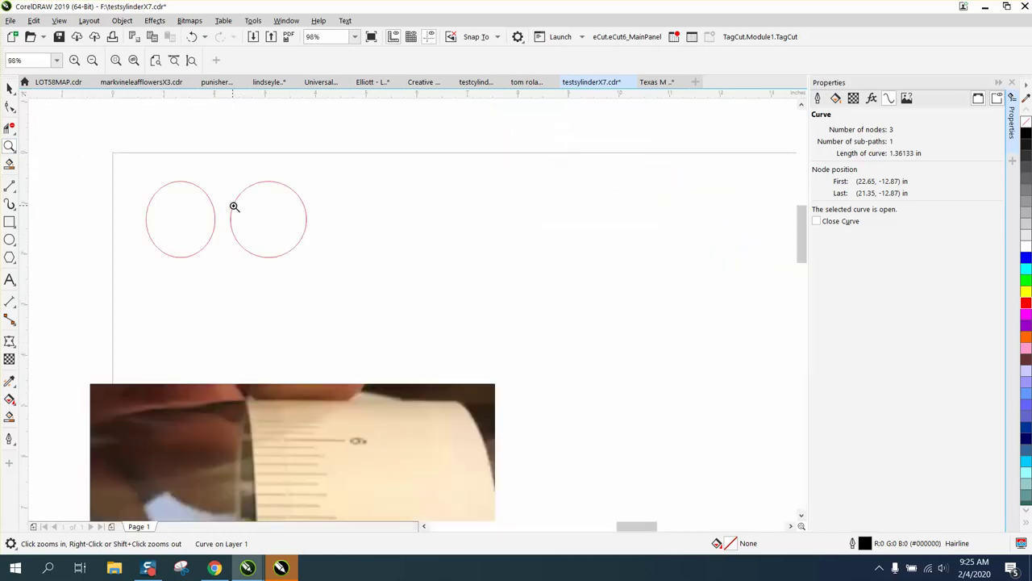
drag(122, 171, 387, 277)
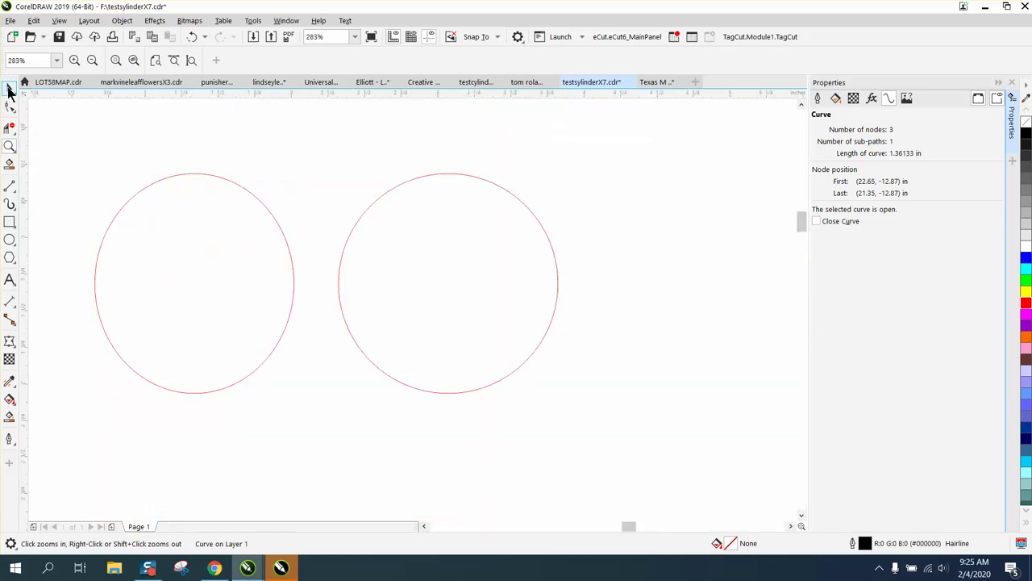
click(10, 89)
click(416, 185)
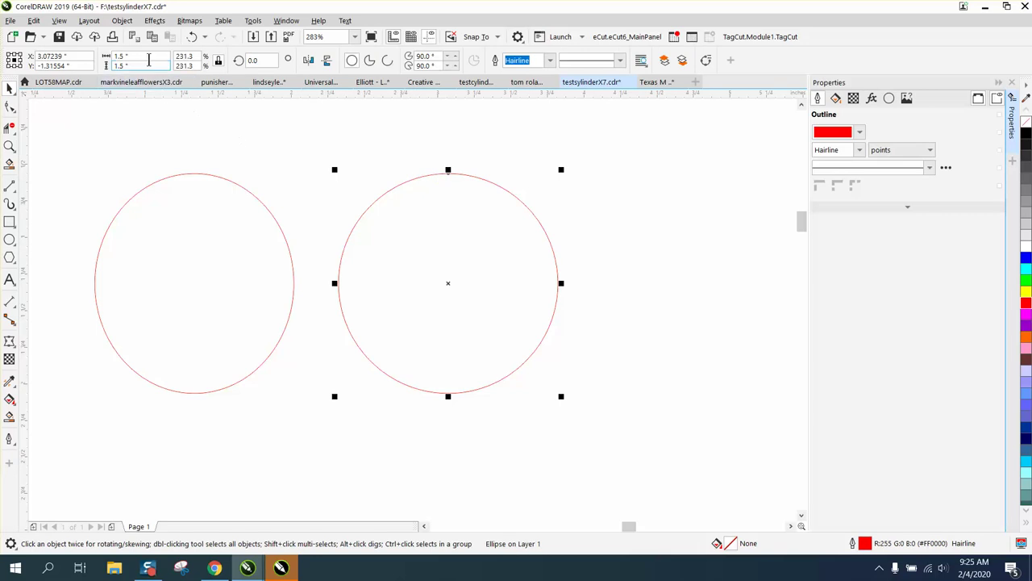
click(193, 170)
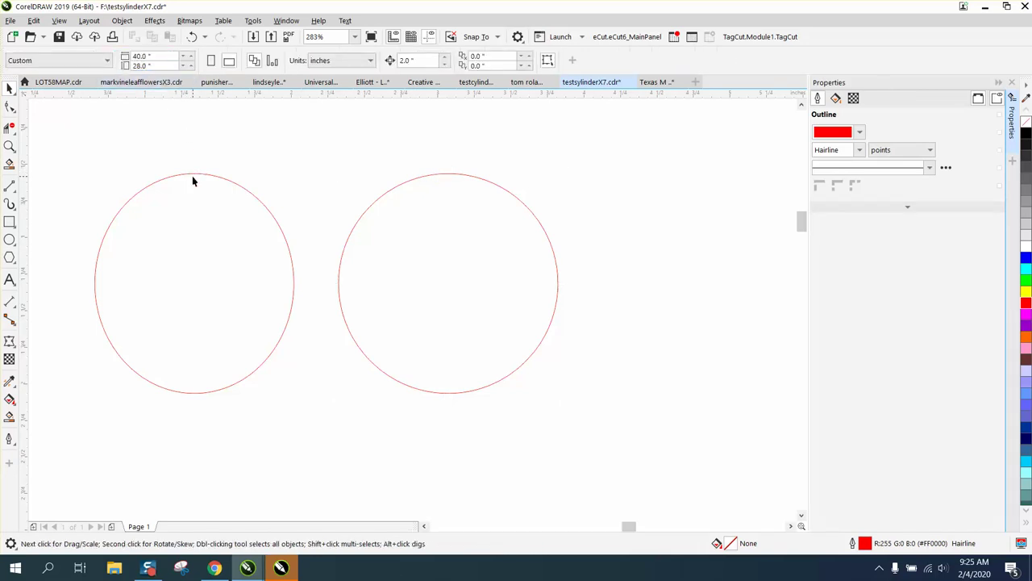
click(194, 173)
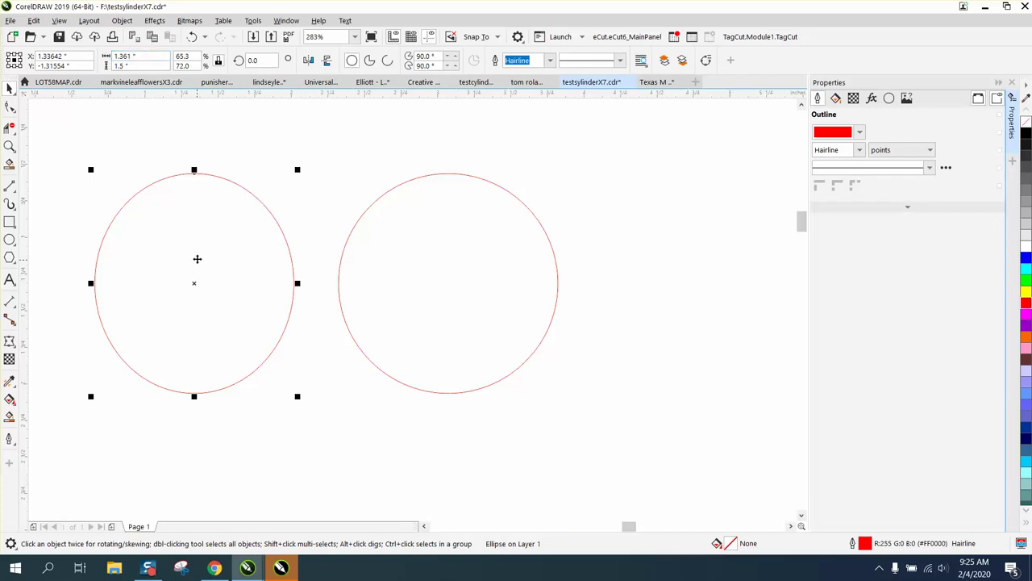
scroll(198, 259, down, 6)
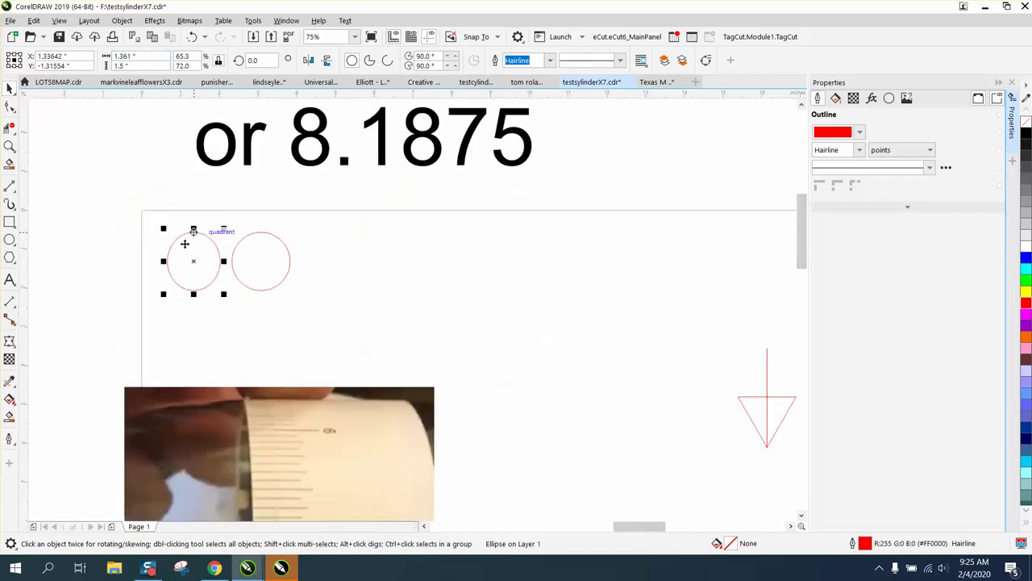
Step: Look over the bottle photo, then close the Properties docker and zoom out to the full page
click(9, 146)
drag(595, 373, 713, 475)
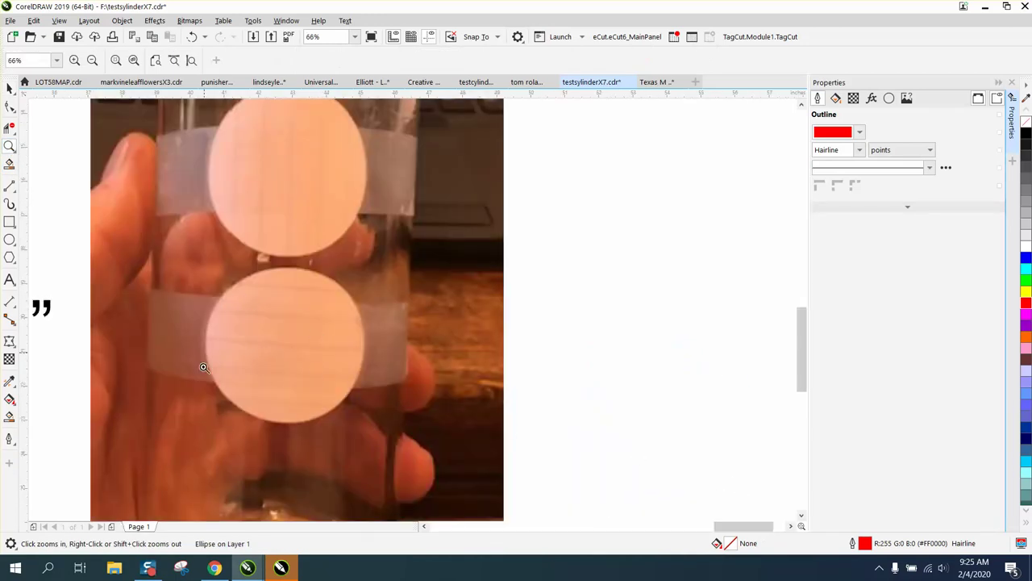
right_click(315, 413)
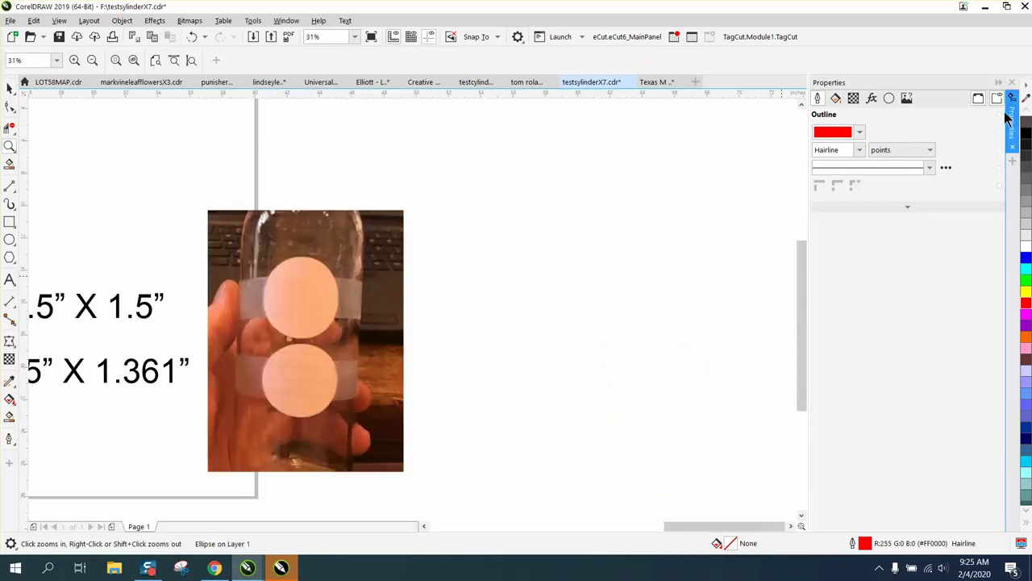
click(1012, 82)
right_click(578, 263)
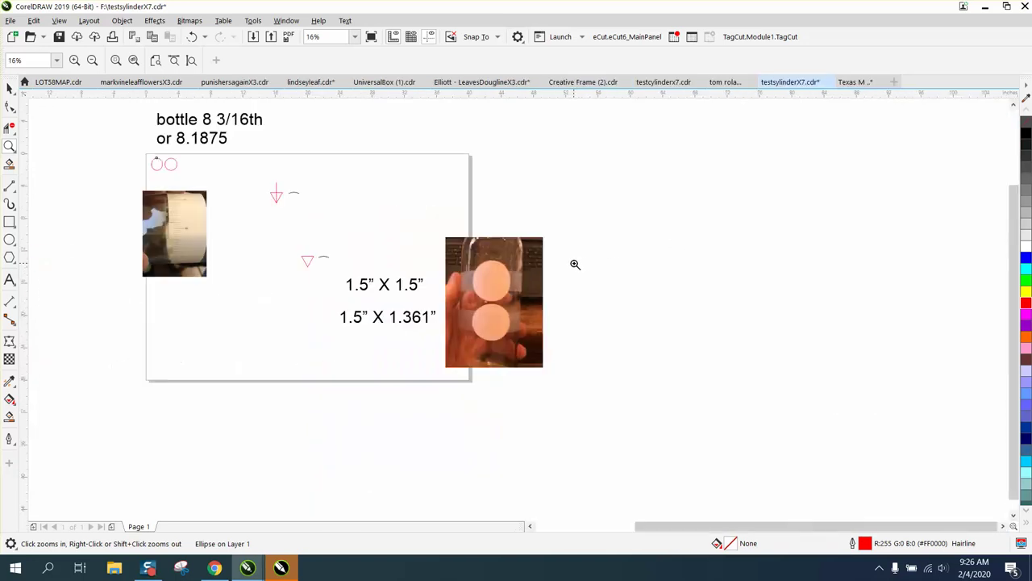